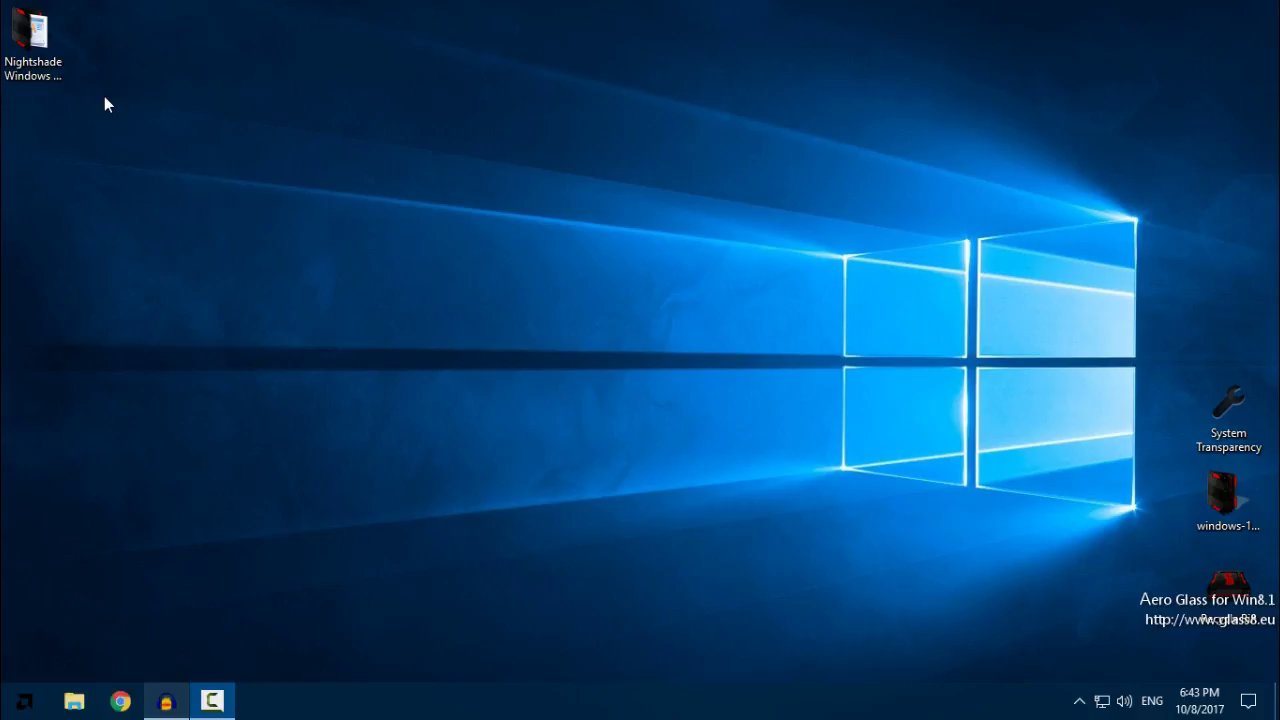
Open File Explorer, view the drives under This PC, then close it.
click(52, 52)
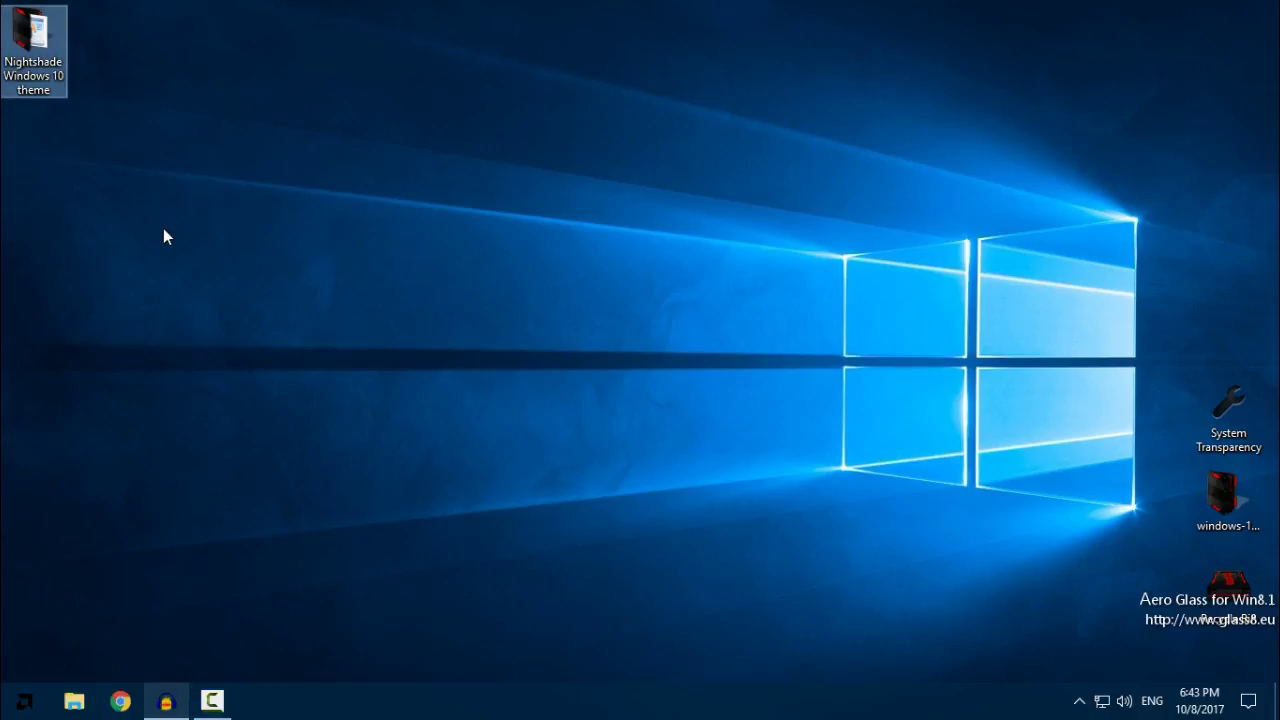
click(74, 701)
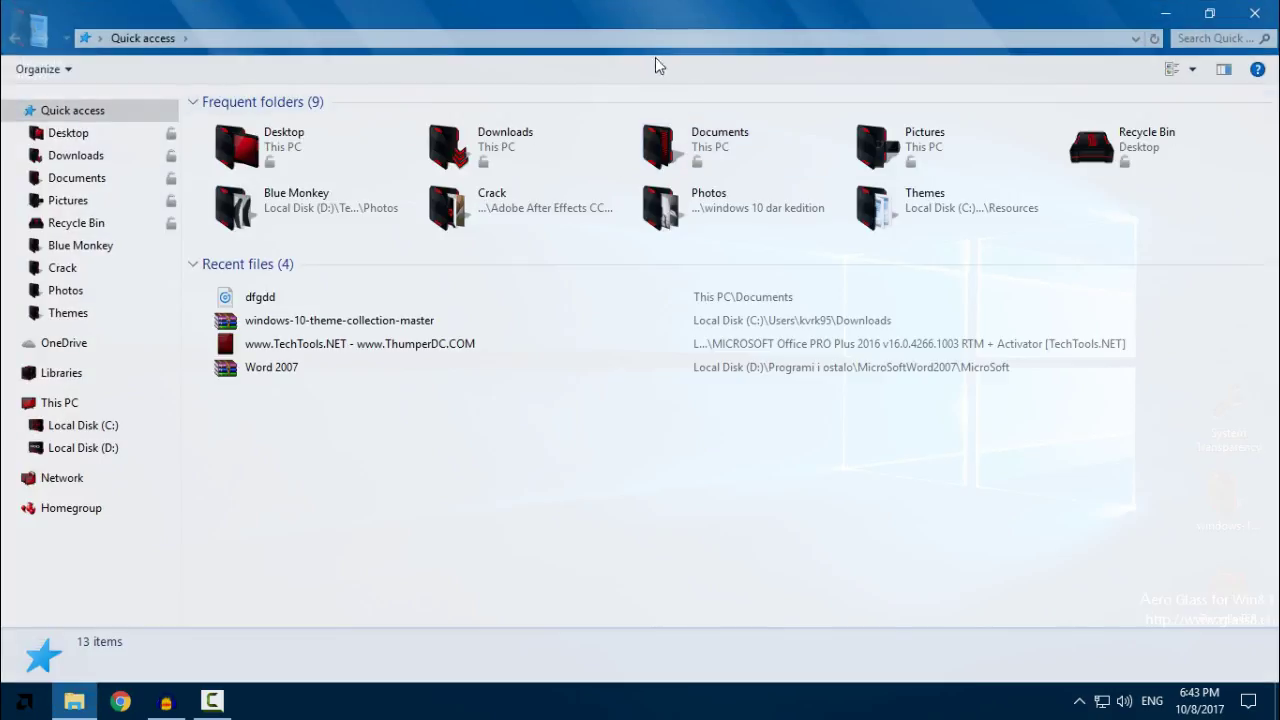
drag(655, 10, 675, 30)
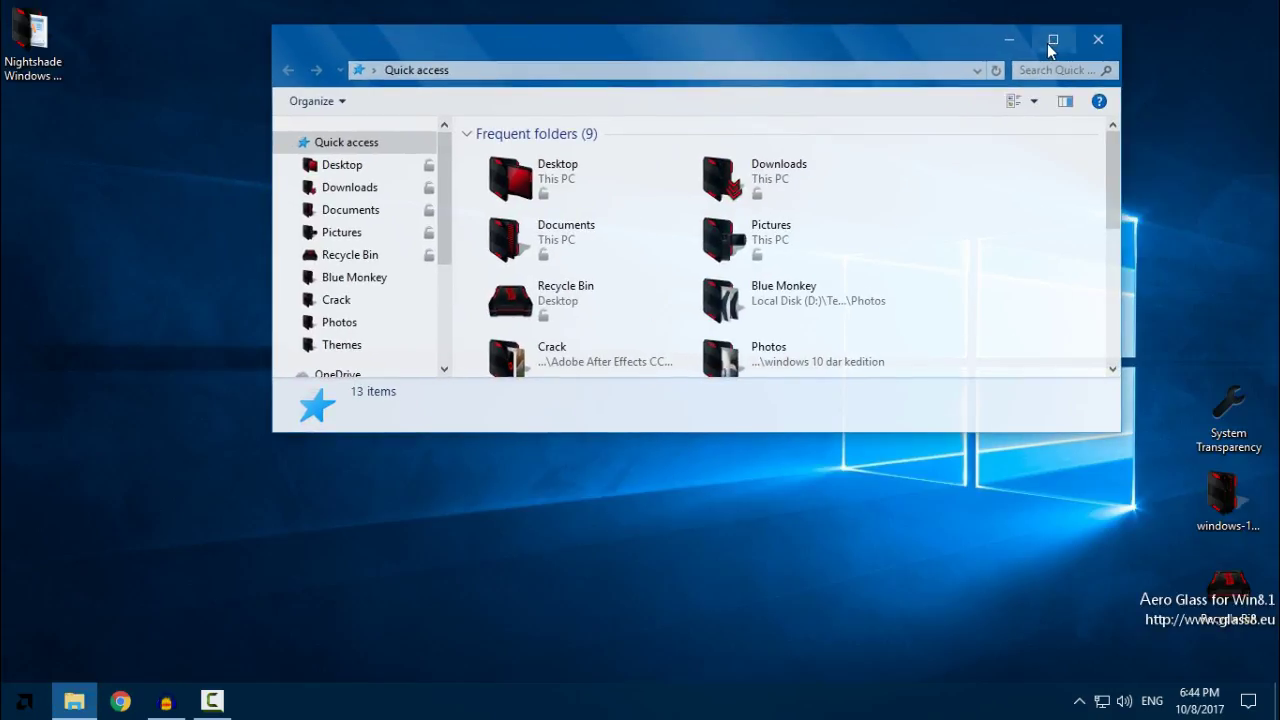
click(1021, 27)
click(100, 404)
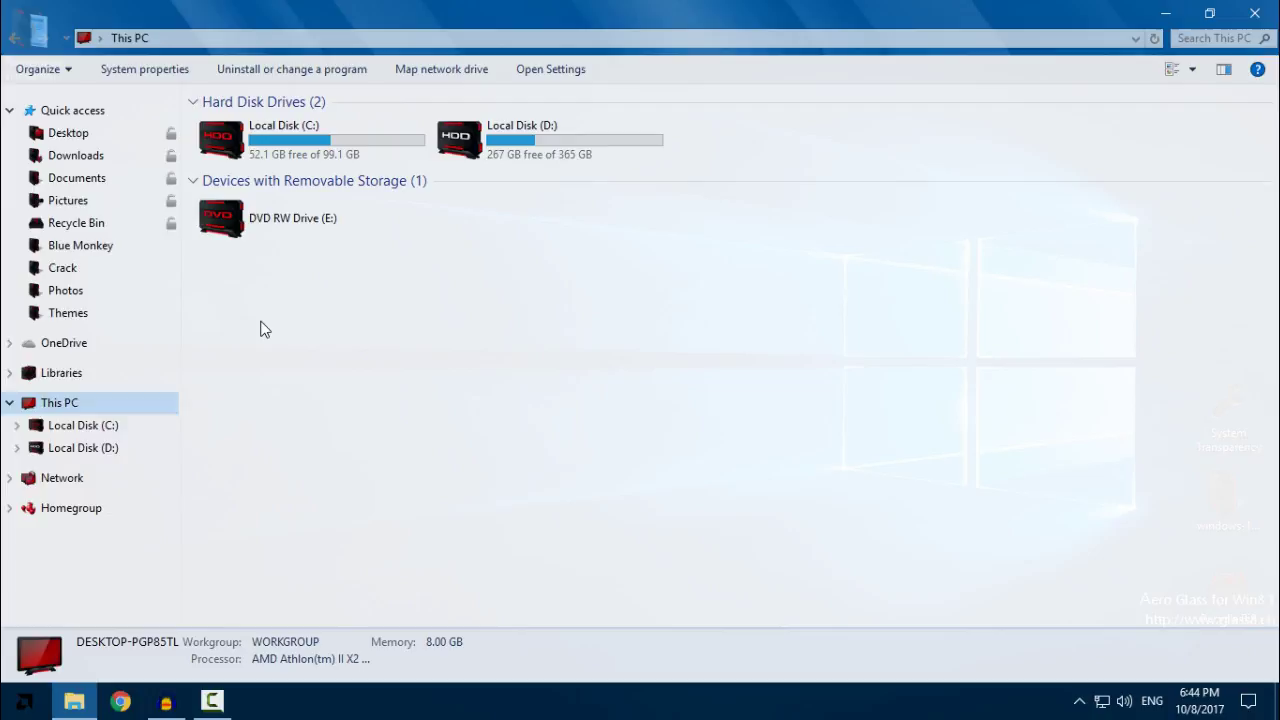
drag(260, 322, 535, 449)
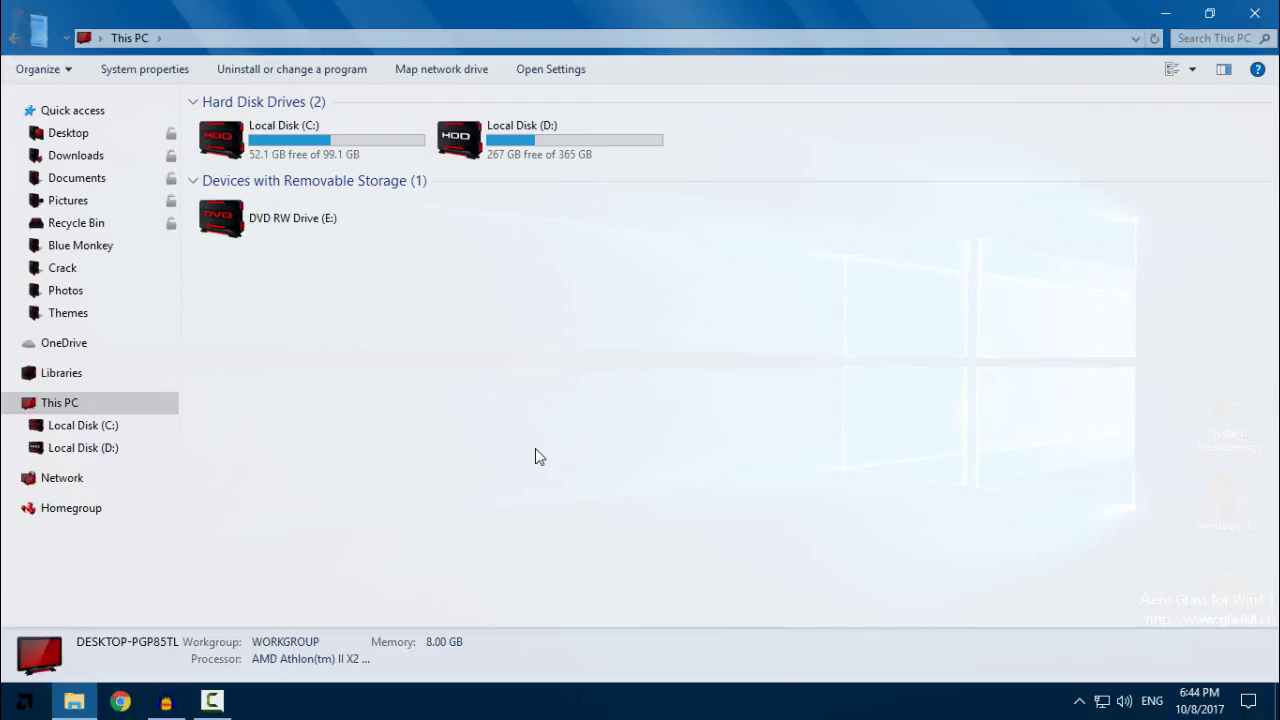
click(1257, 13)
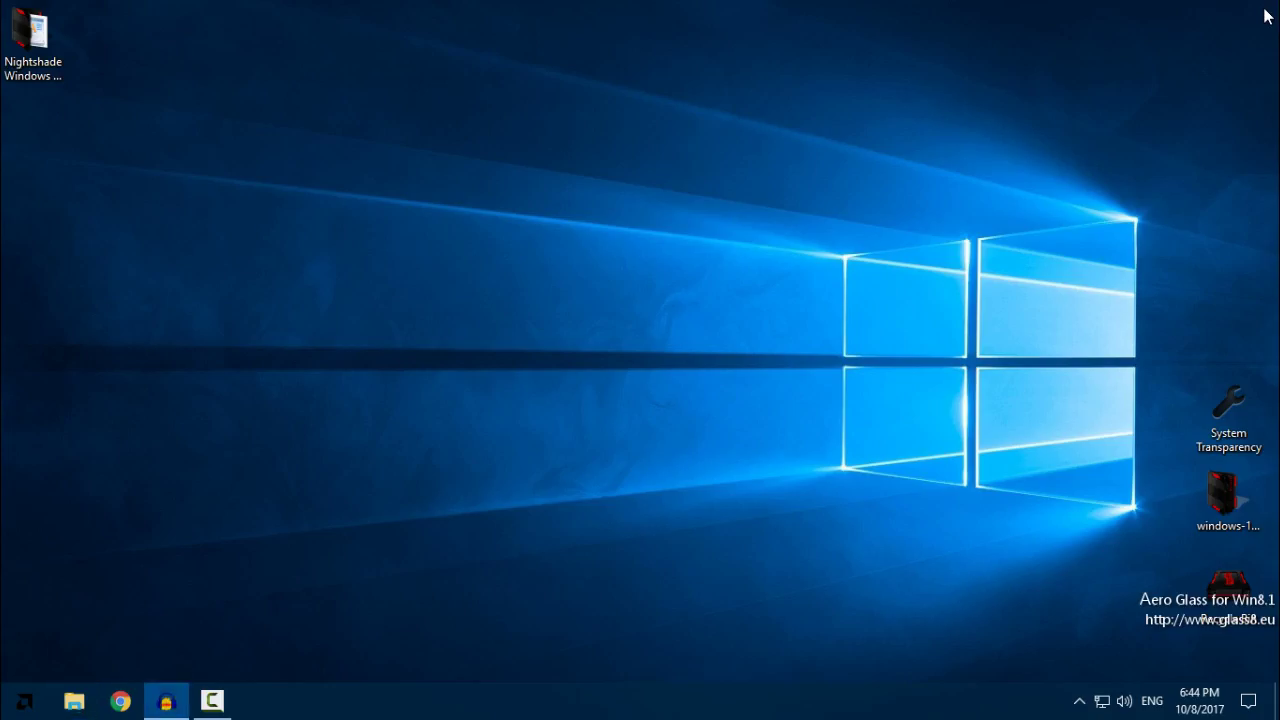
Open the Nightshade Windows 10 theme folder and copy both Nightshade items.
click(30, 35)
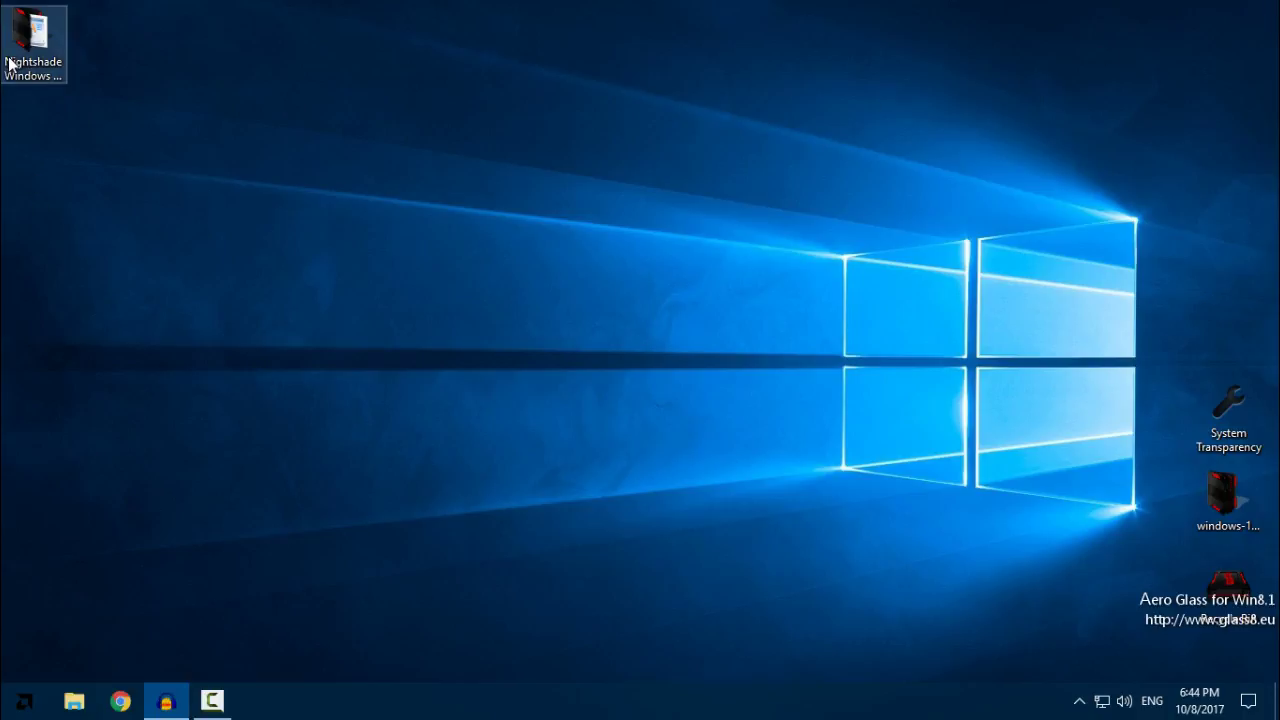
click(157, 203)
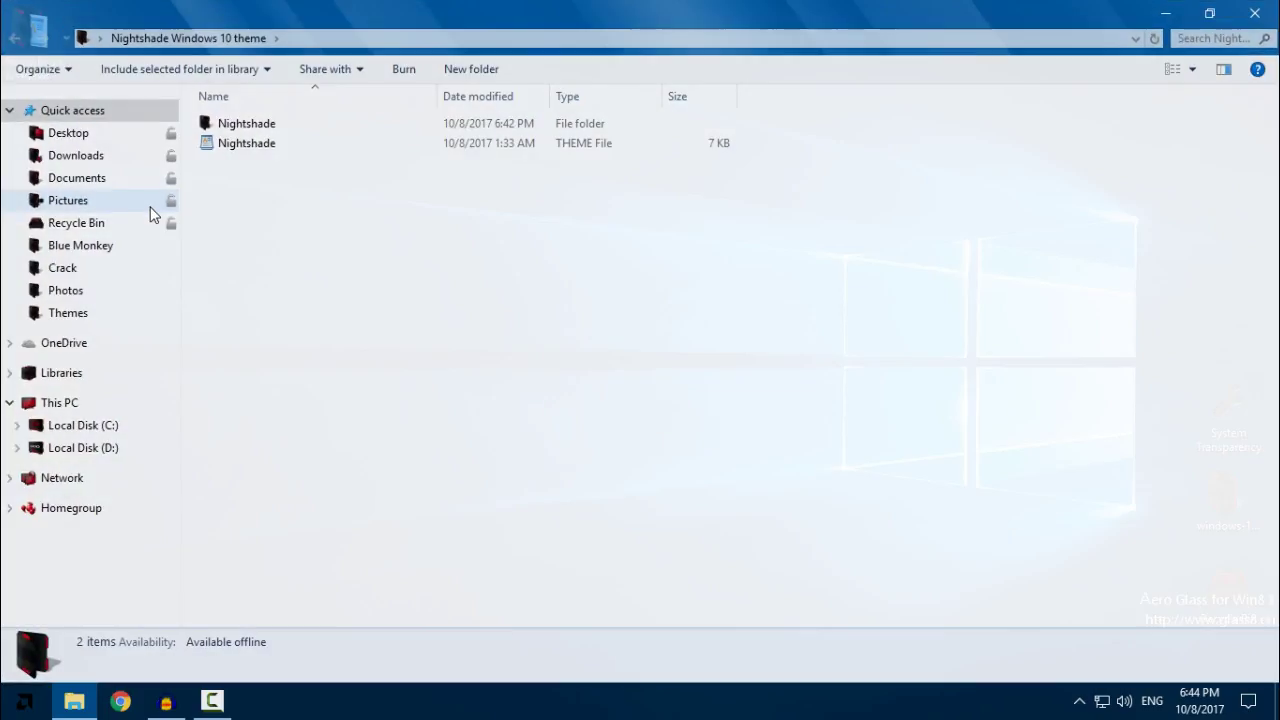
drag(258, 208, 365, 128)
right_click(365, 128)
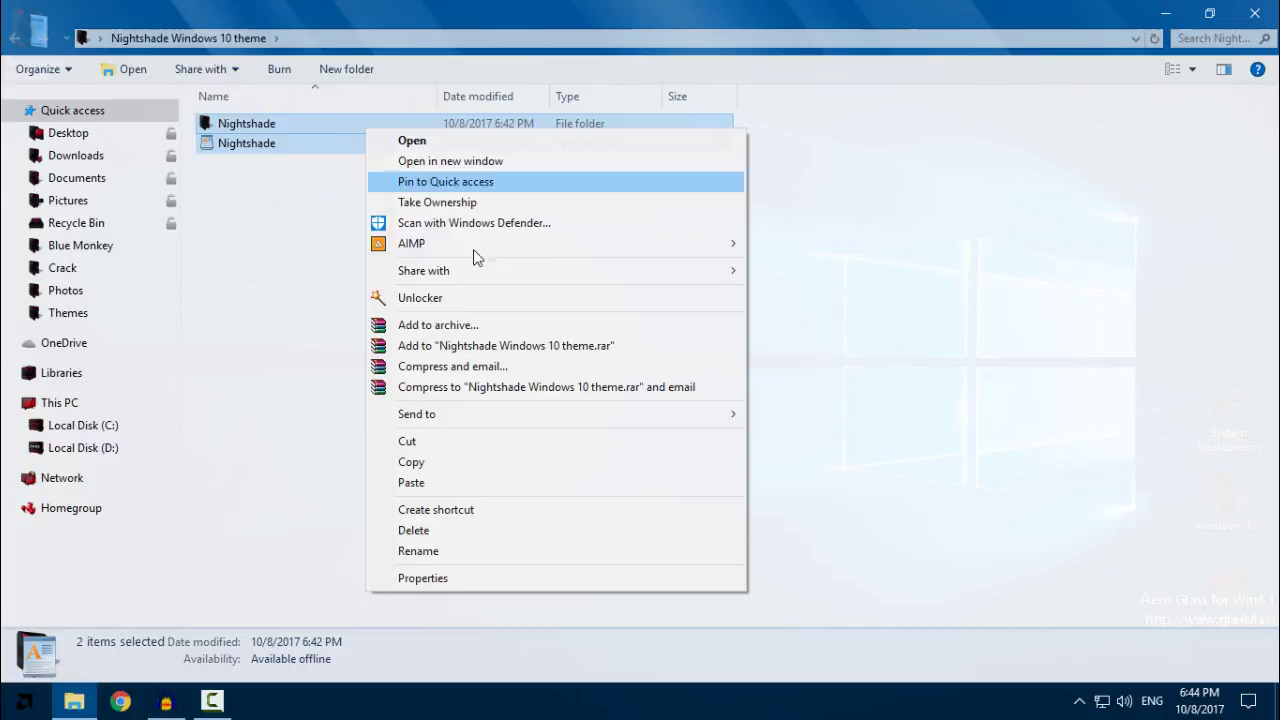
click(430, 460)
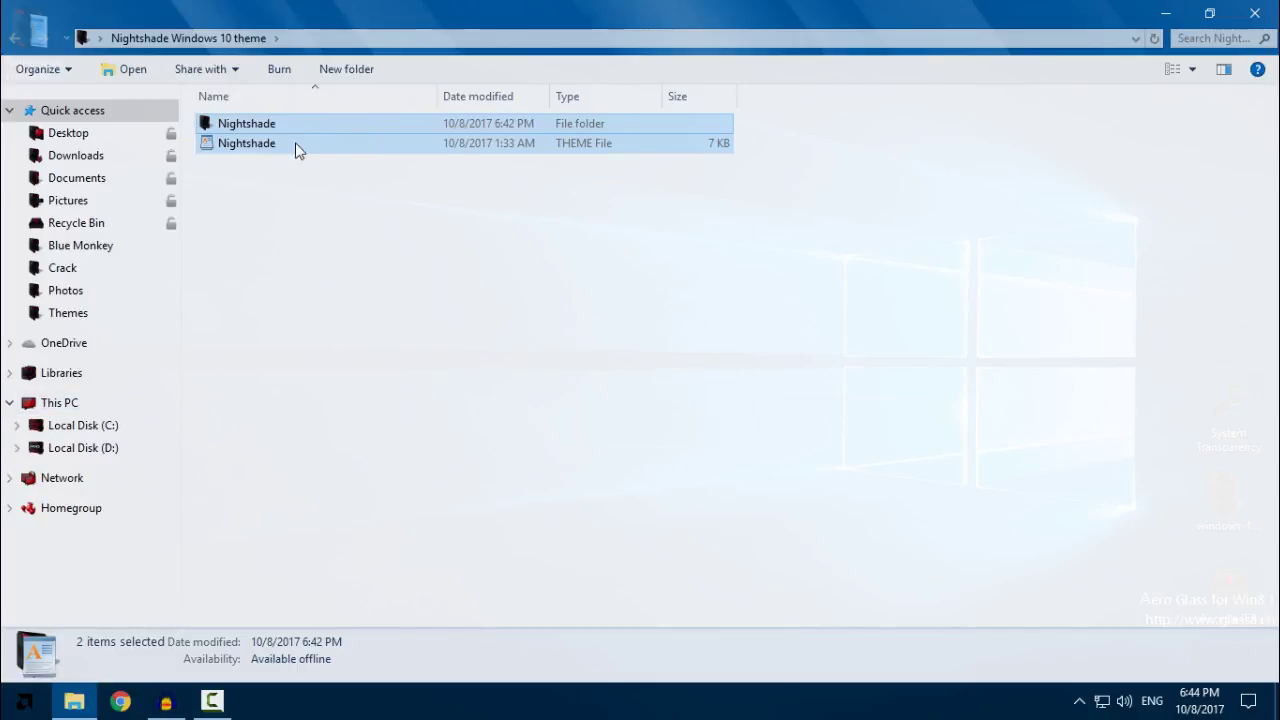
Paste the Nightshade items into C:\Windows\Resources\Themes.
click(62, 402)
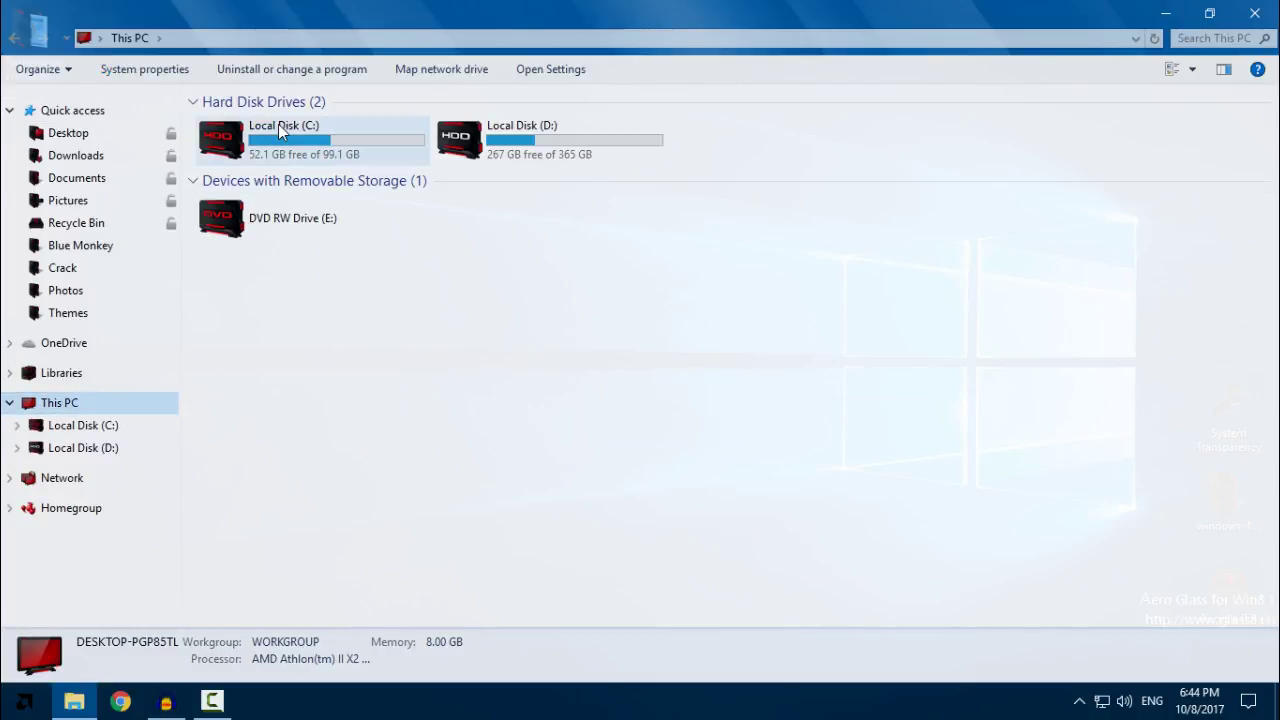
click(280, 140)
double_click(277, 133)
double_click(270, 342)
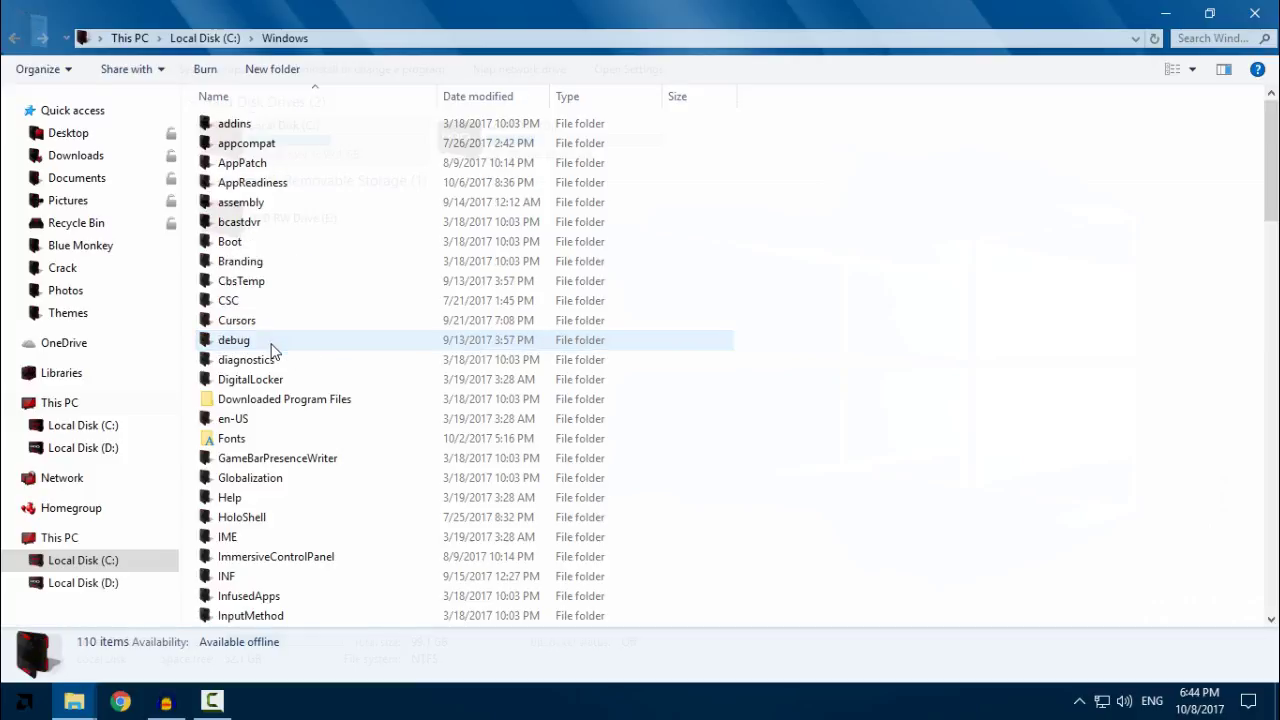
key(r)
click(280, 162)
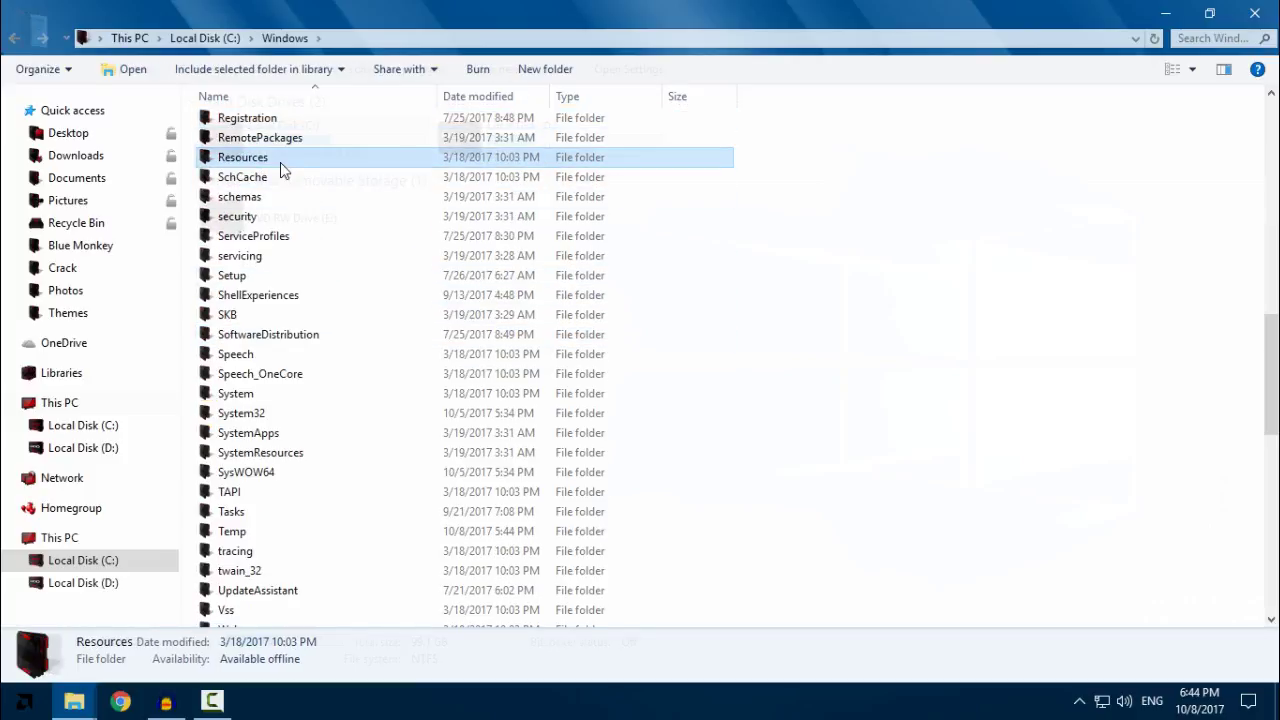
double_click(280, 162)
double_click(280, 162)
right_click(1025, 242)
click(1070, 388)
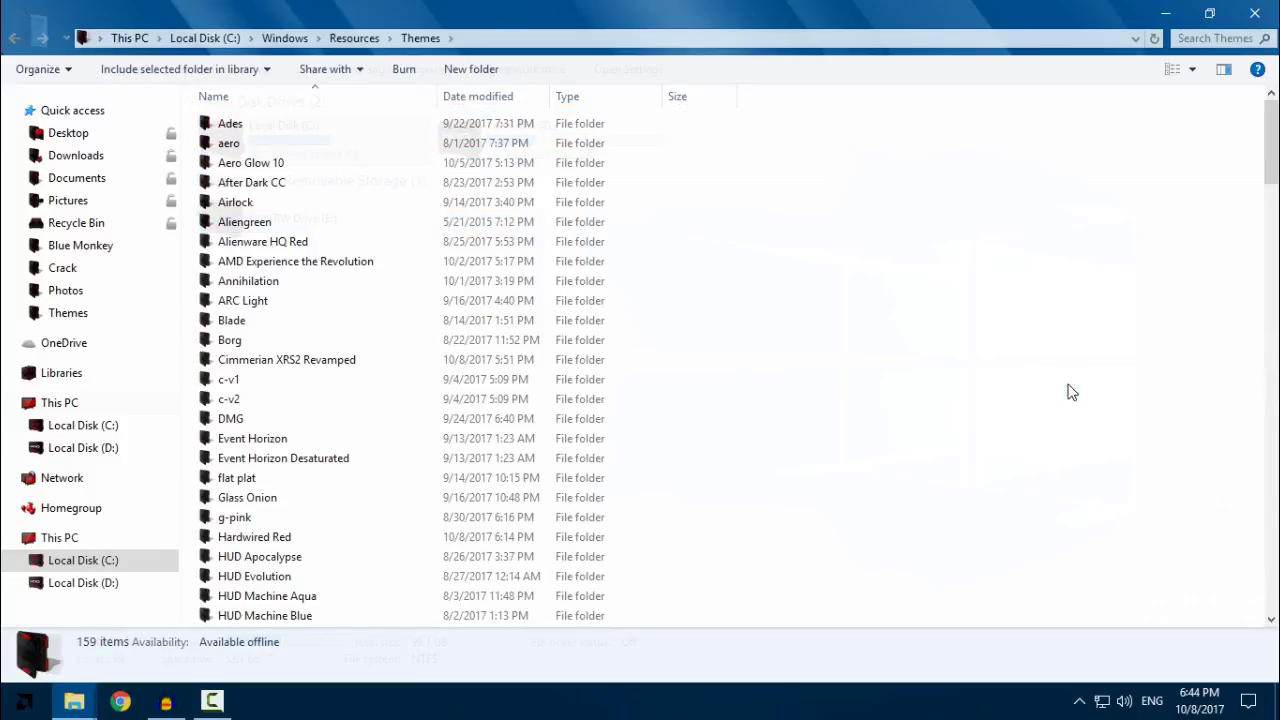
Close Explorer and open the Themes page of the Personalization settings from the desktop.
key(alt+F4)
key(alt+F4)
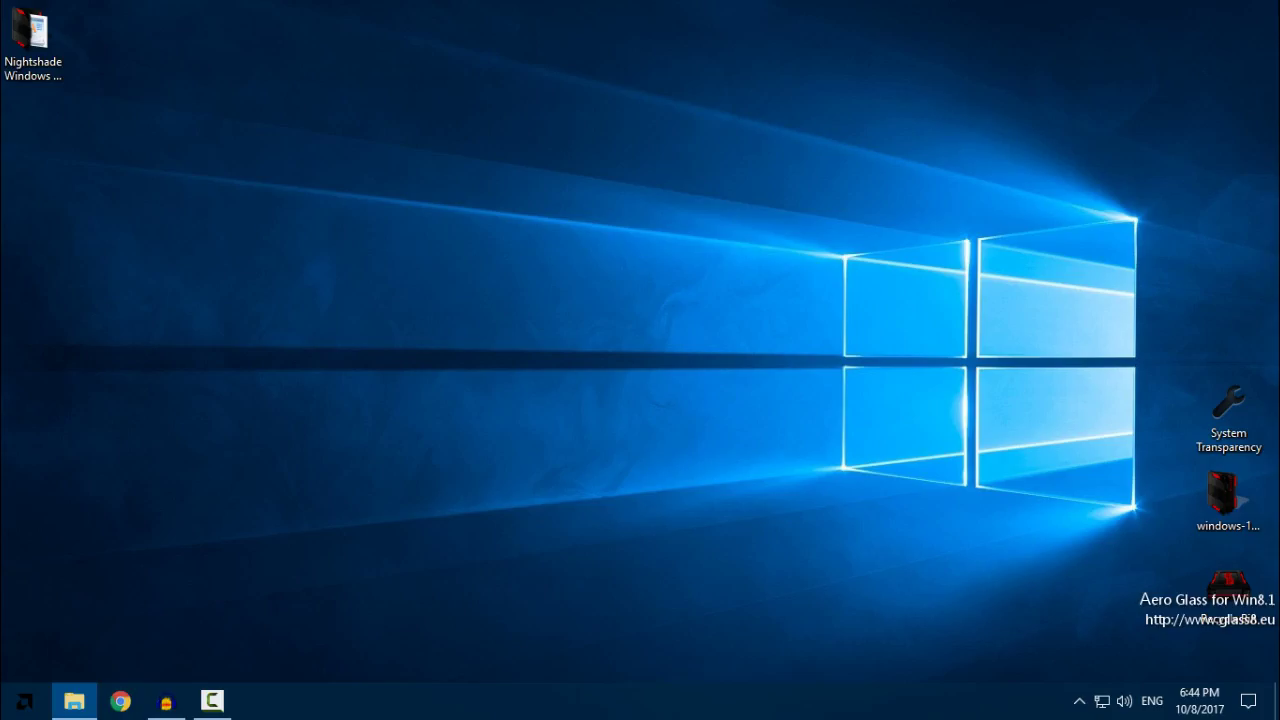
right_click(529, 564)
click(533, 560)
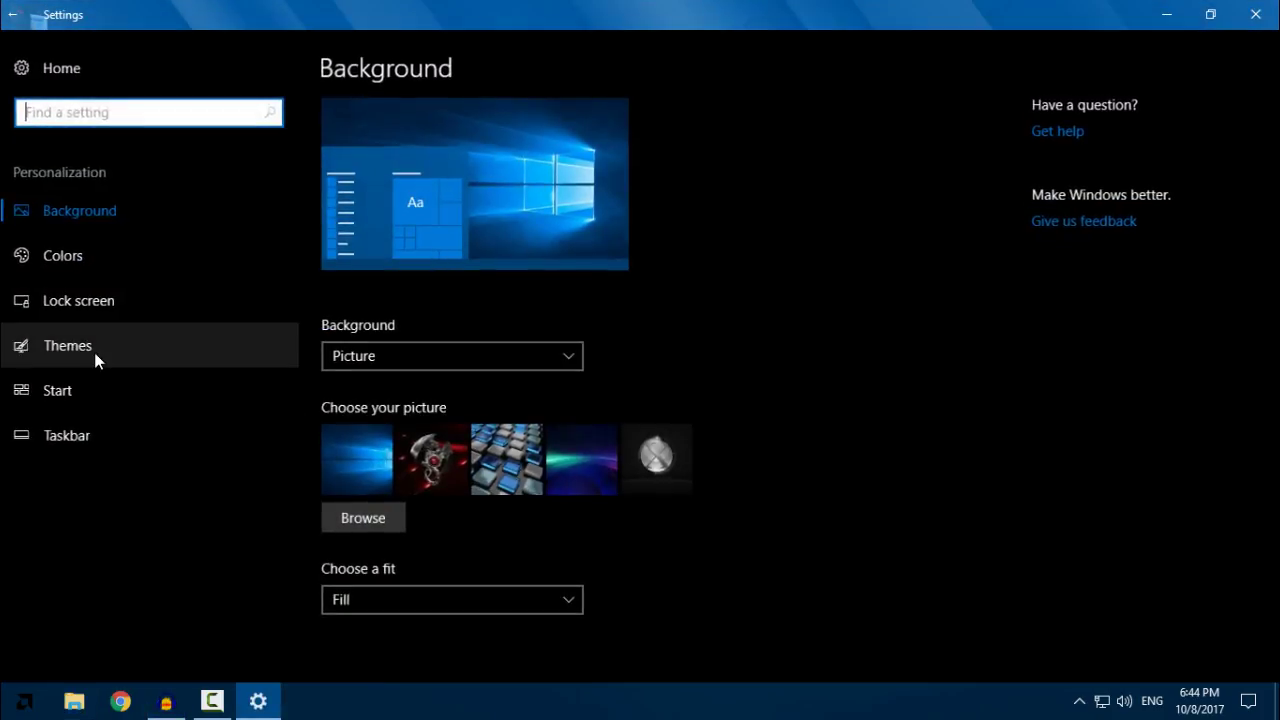
click(94, 352)
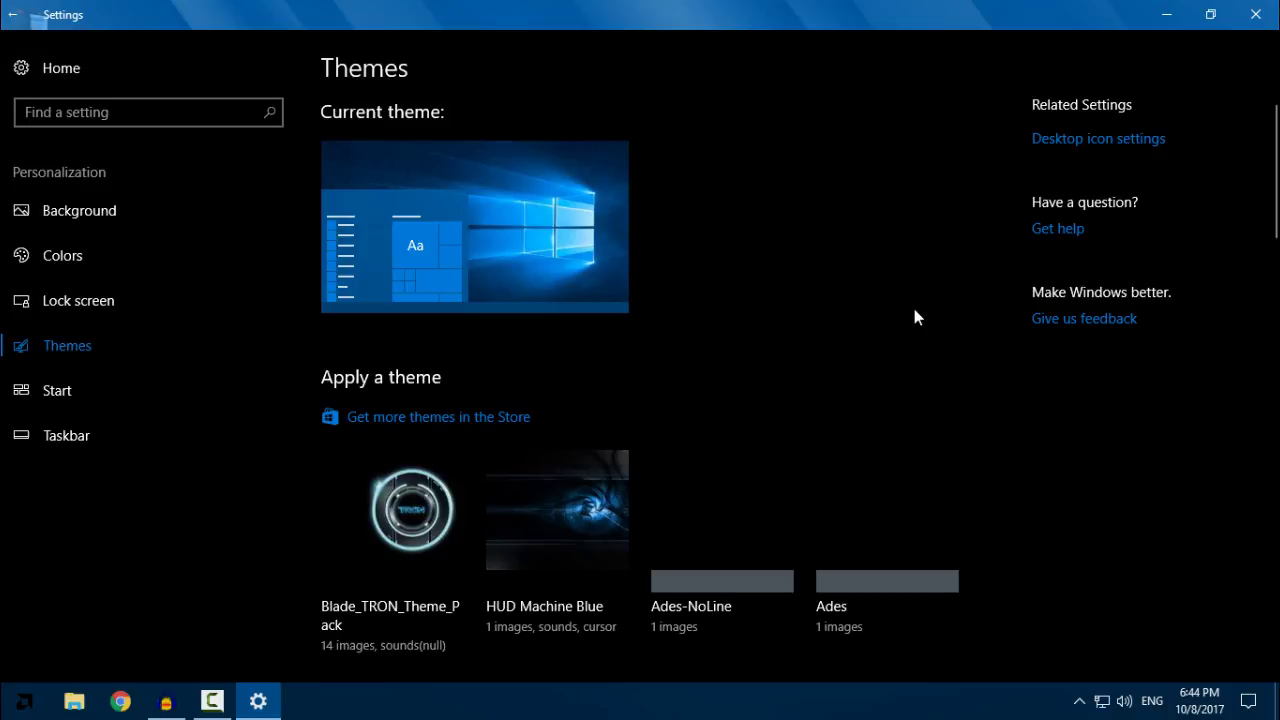
Scroll down the theme list and apply the Nightshade theme.
scroll(916, 309, down, 3)
scroll(980, 312, down, 1)
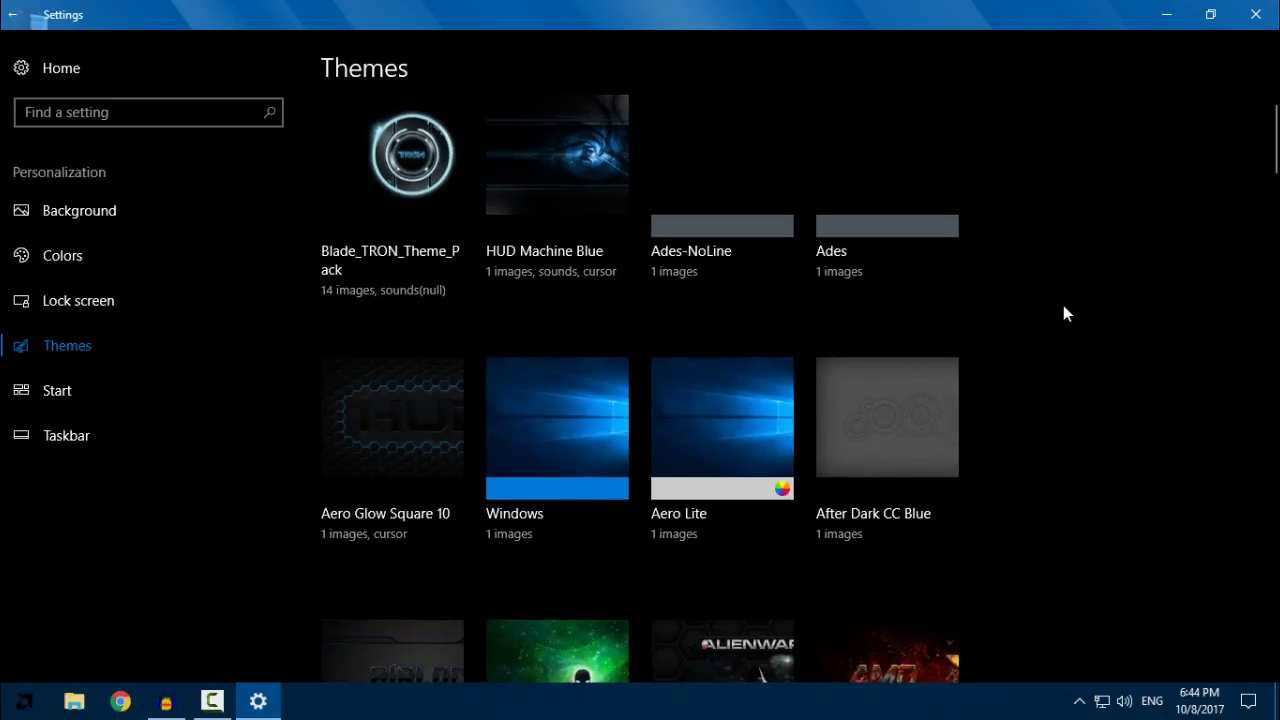
scroll(1063, 306, down, 10)
scroll(1068, 330, down, 5)
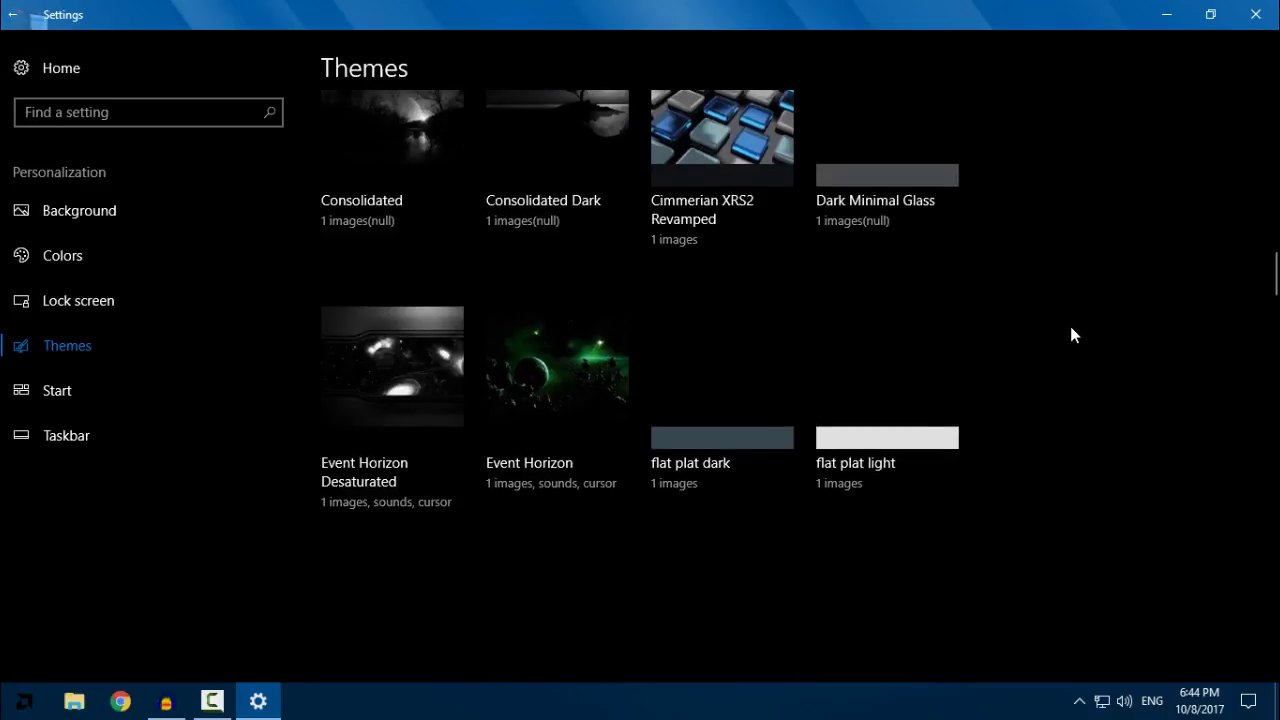
scroll(1070, 332, down, 3)
scroll(1070, 333, down, 9)
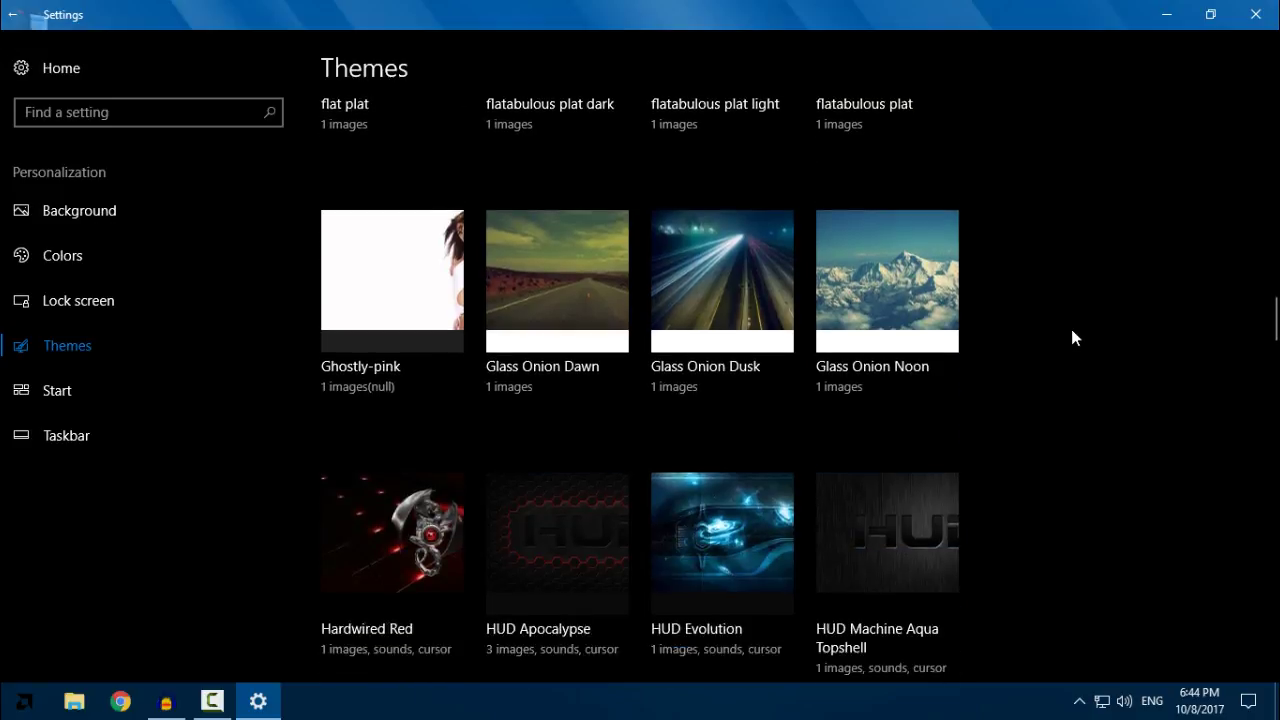
scroll(1071, 331, down, 10)
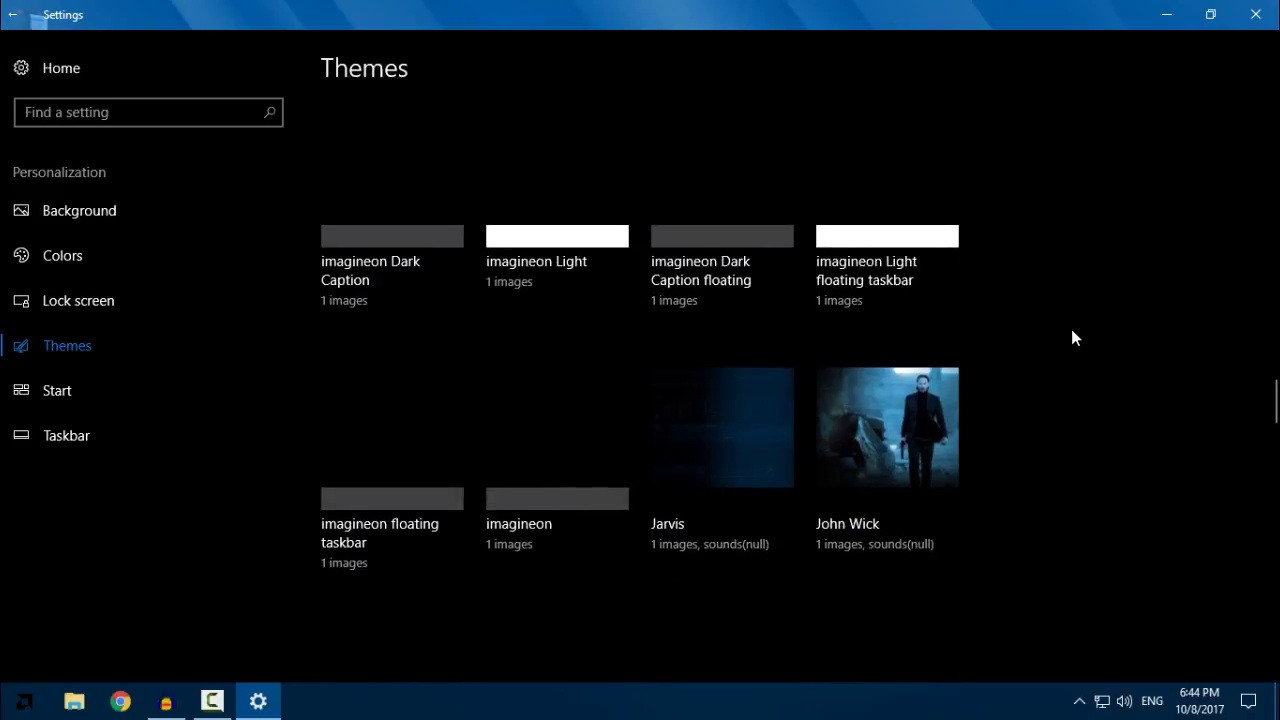
scroll(1071, 331, down, 4)
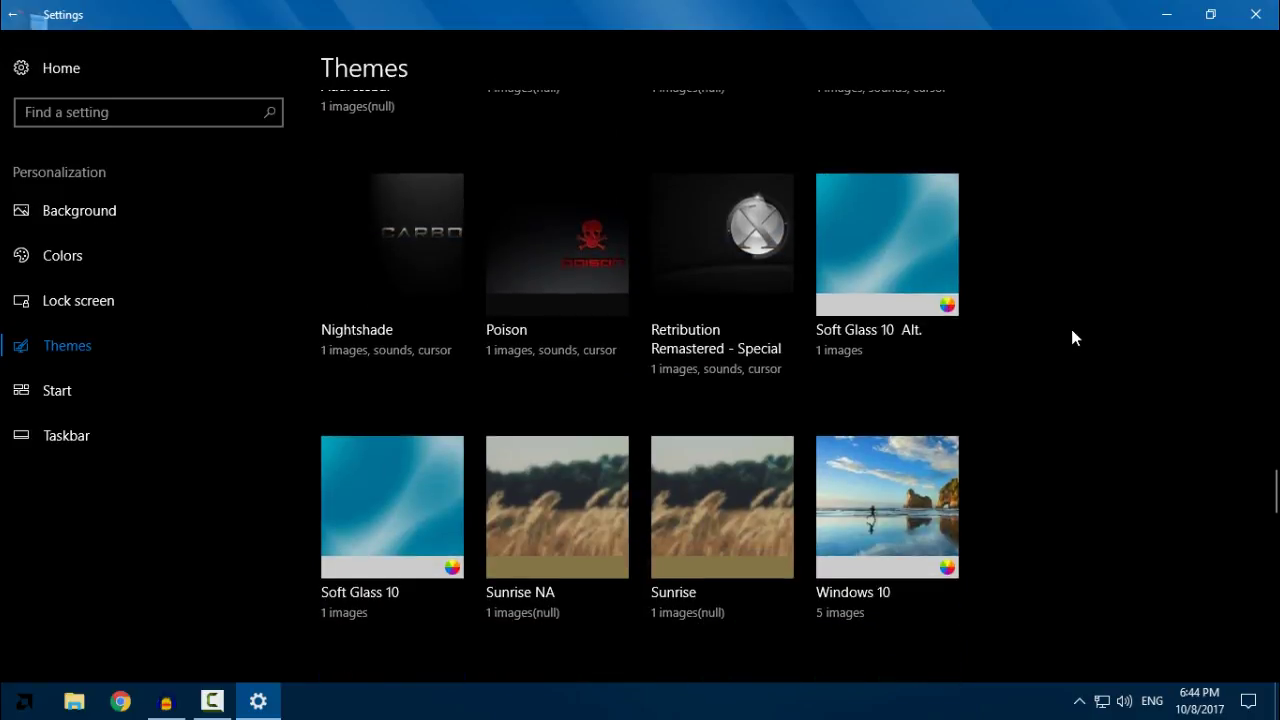
click(360, 217)
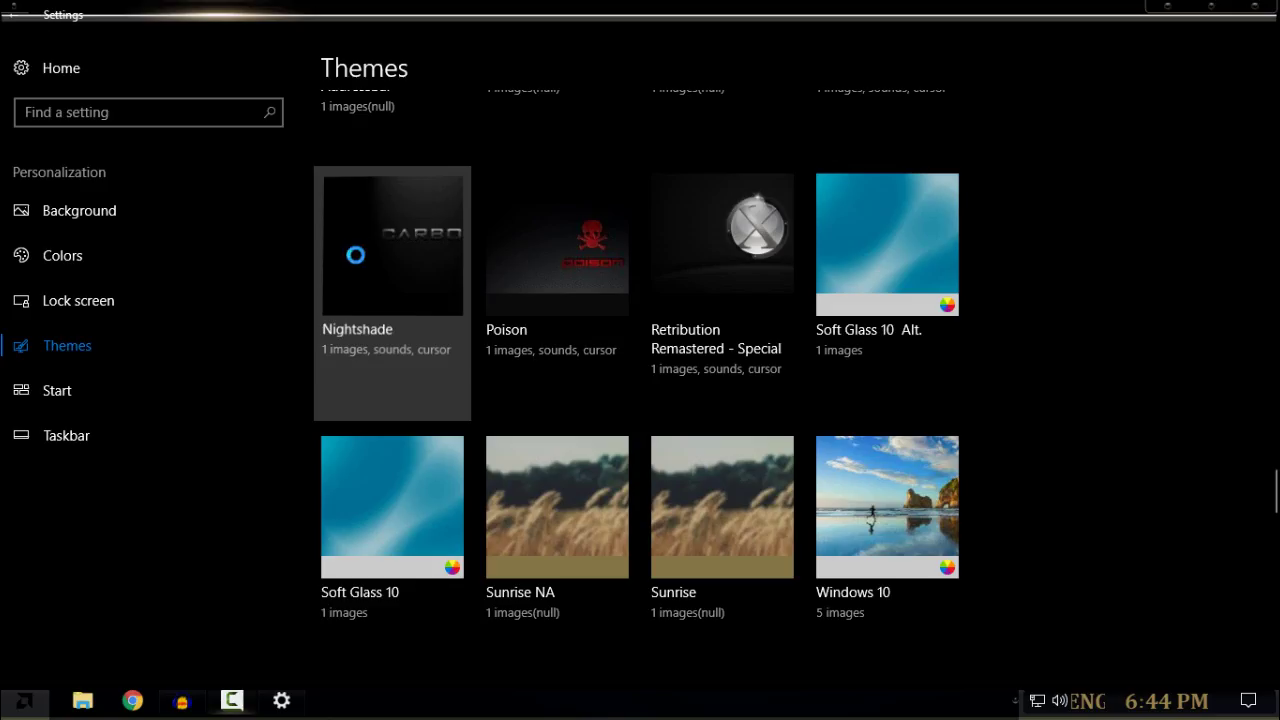
Close Settings, refresh the desktop, and check the new Start menu look.
click(1268, 12)
right_click(494, 178)
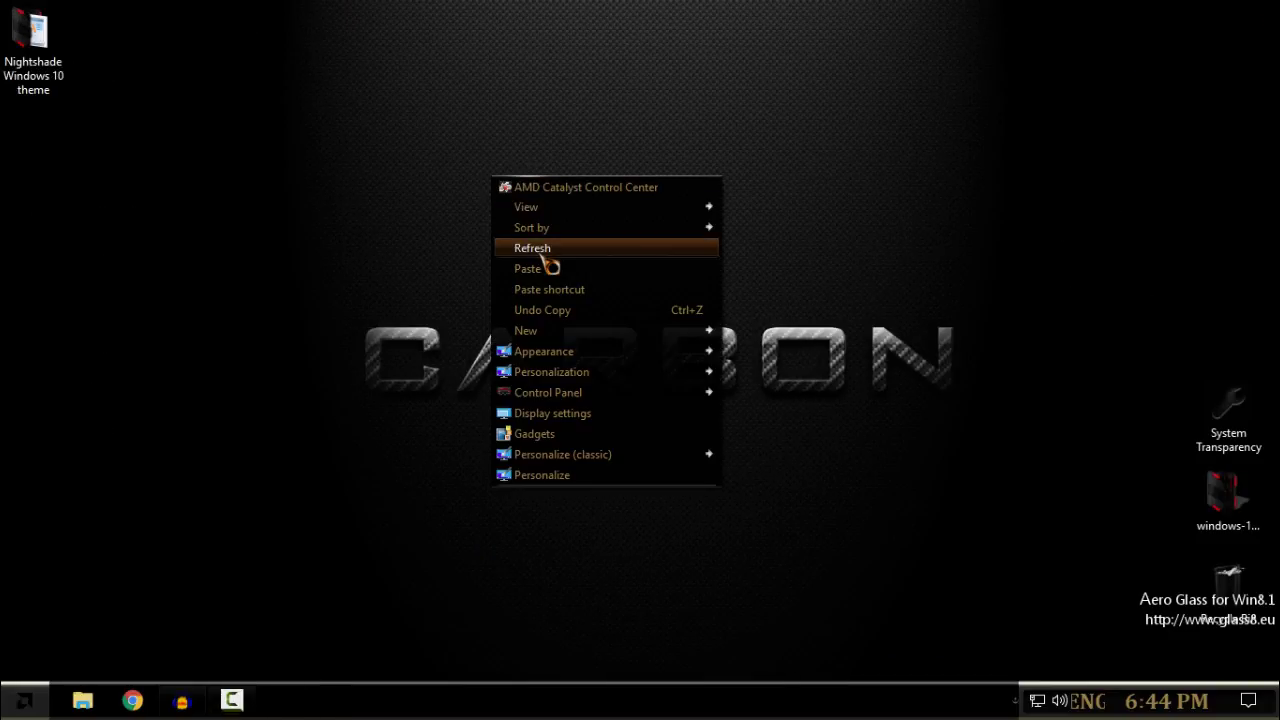
click(543, 250)
click(22, 700)
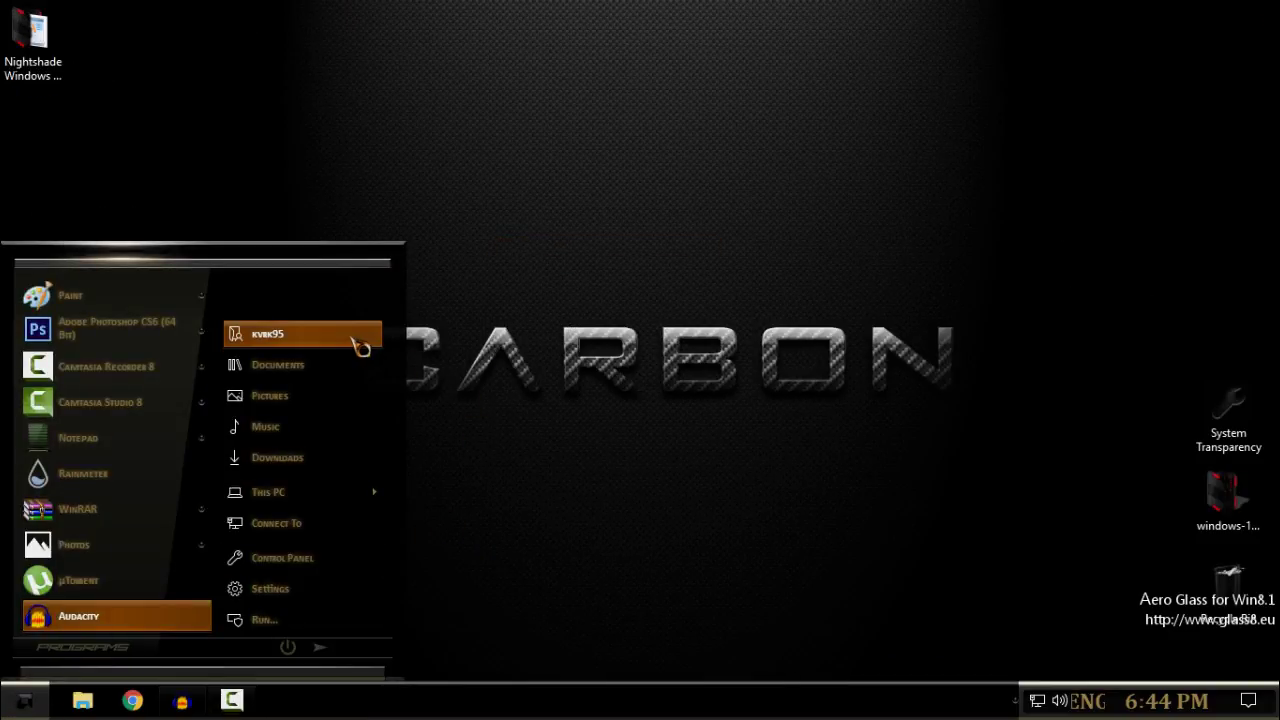
click(517, 240)
right_click(497, 205)
click(555, 270)
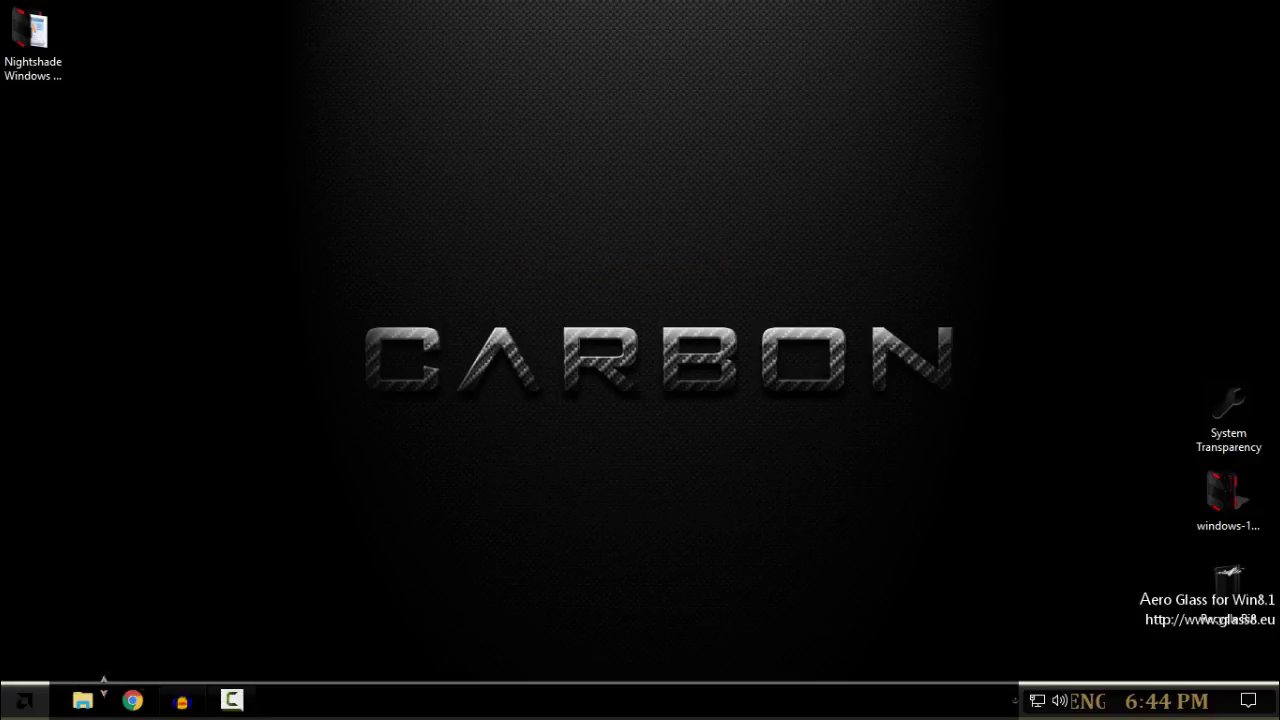
Open File Explorer on This PC and reposition the dark-themed window.
click(86, 701)
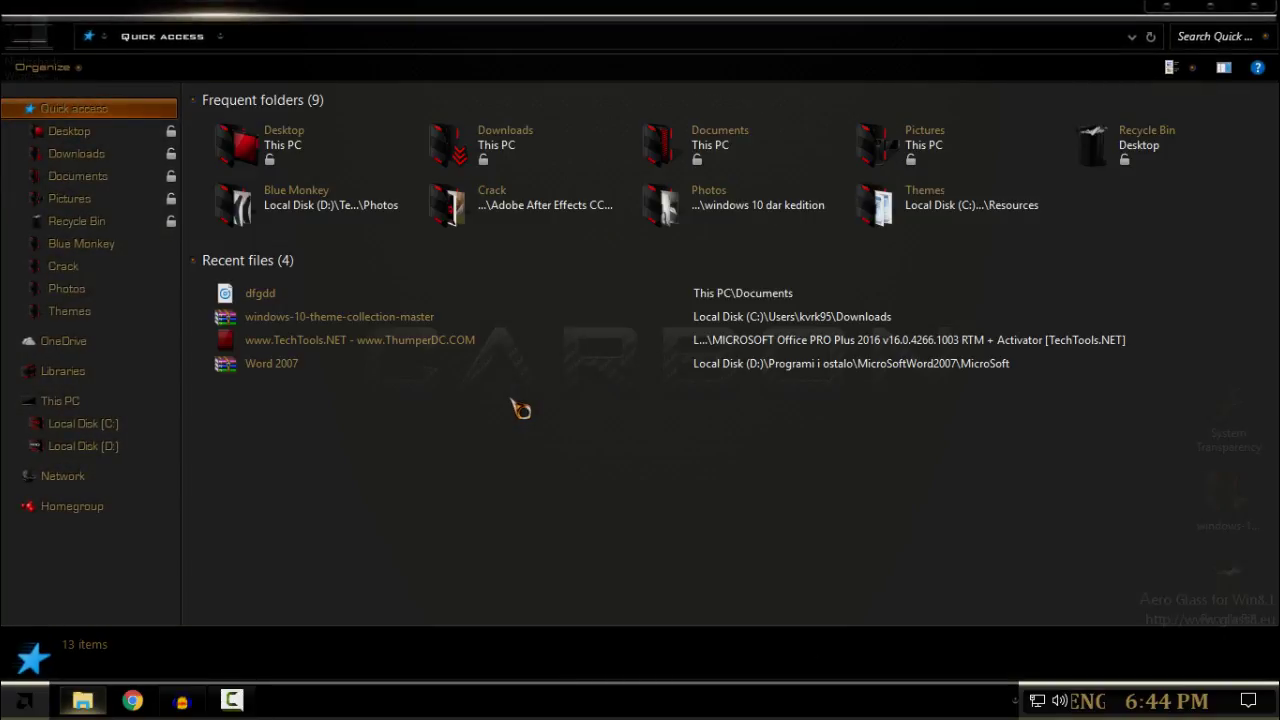
click(118, 402)
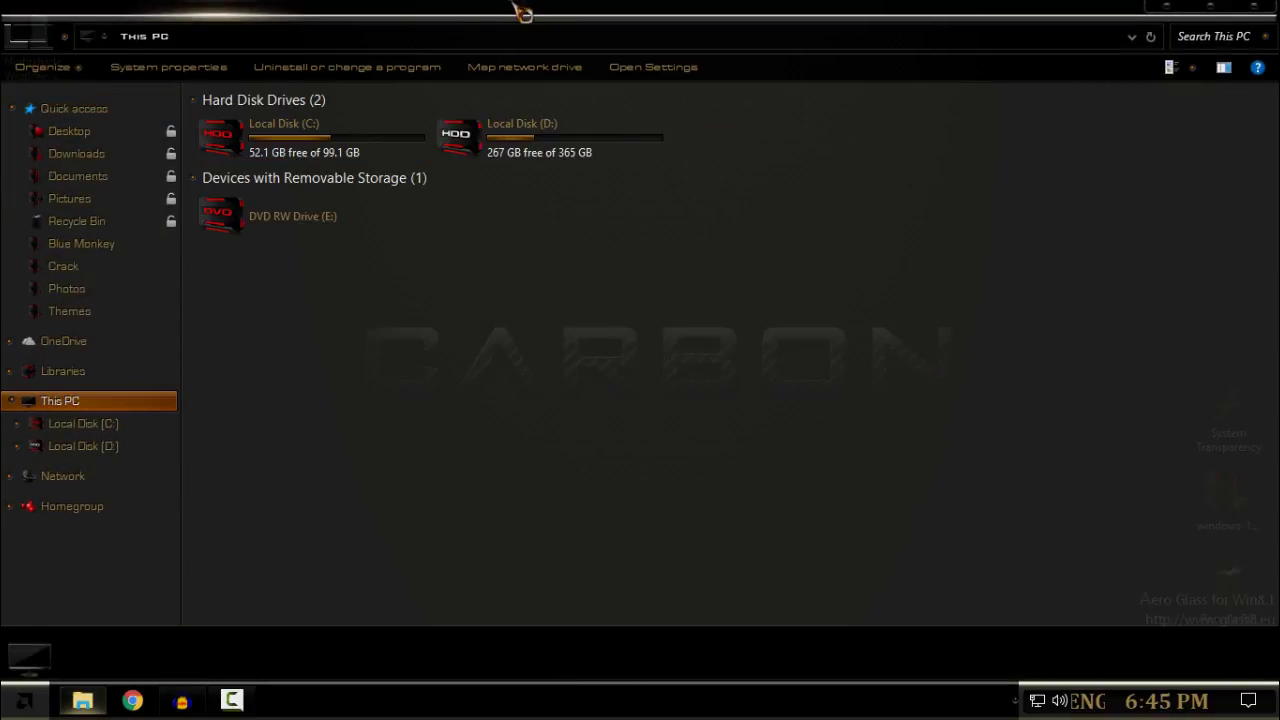
drag(522, 12, 703, 112)
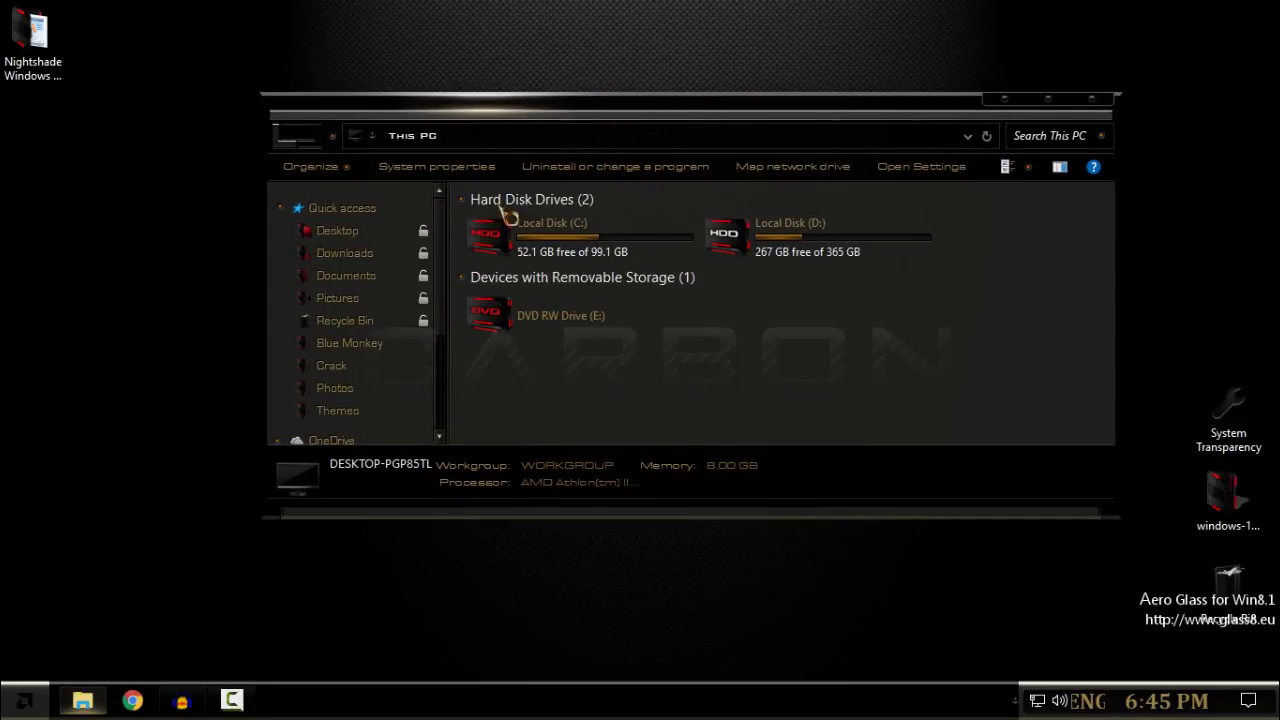
drag(703, 128, 607, 155)
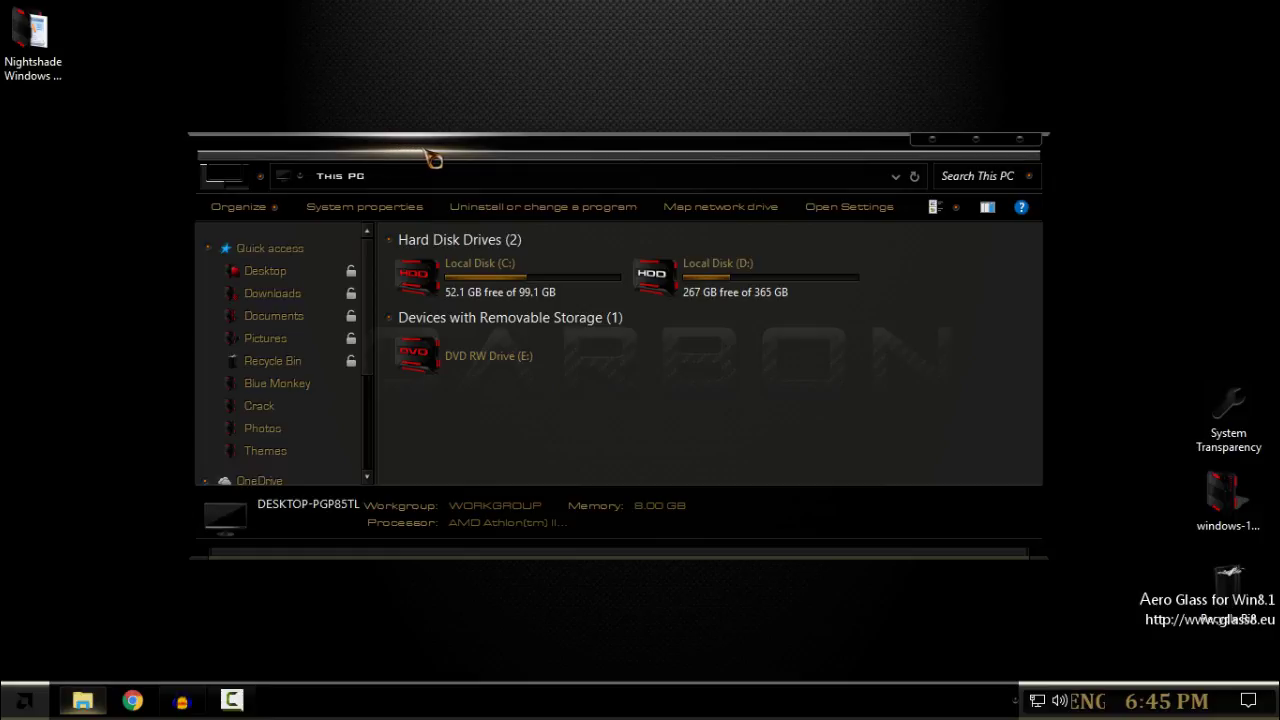
drag(386, 137, 437, 139)
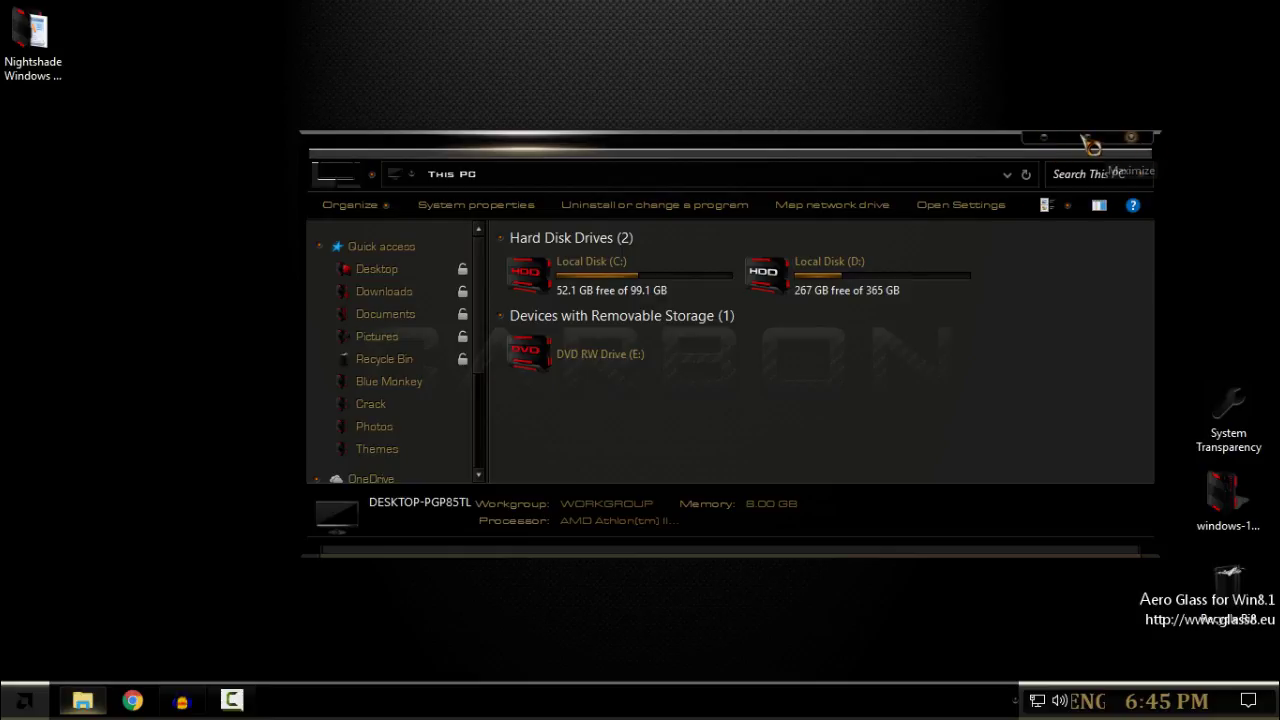
Close This PC, then open the dark Start menu, view its power options, and reopen it.
click(1131, 136)
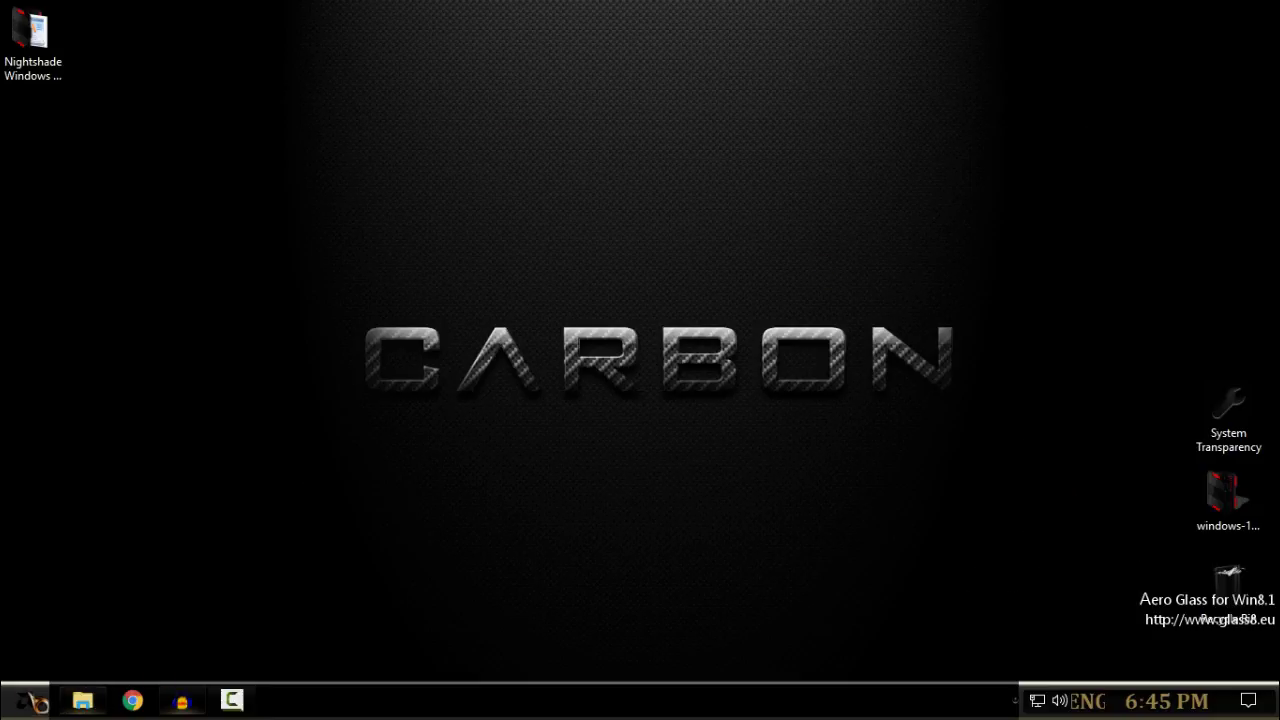
click(24, 703)
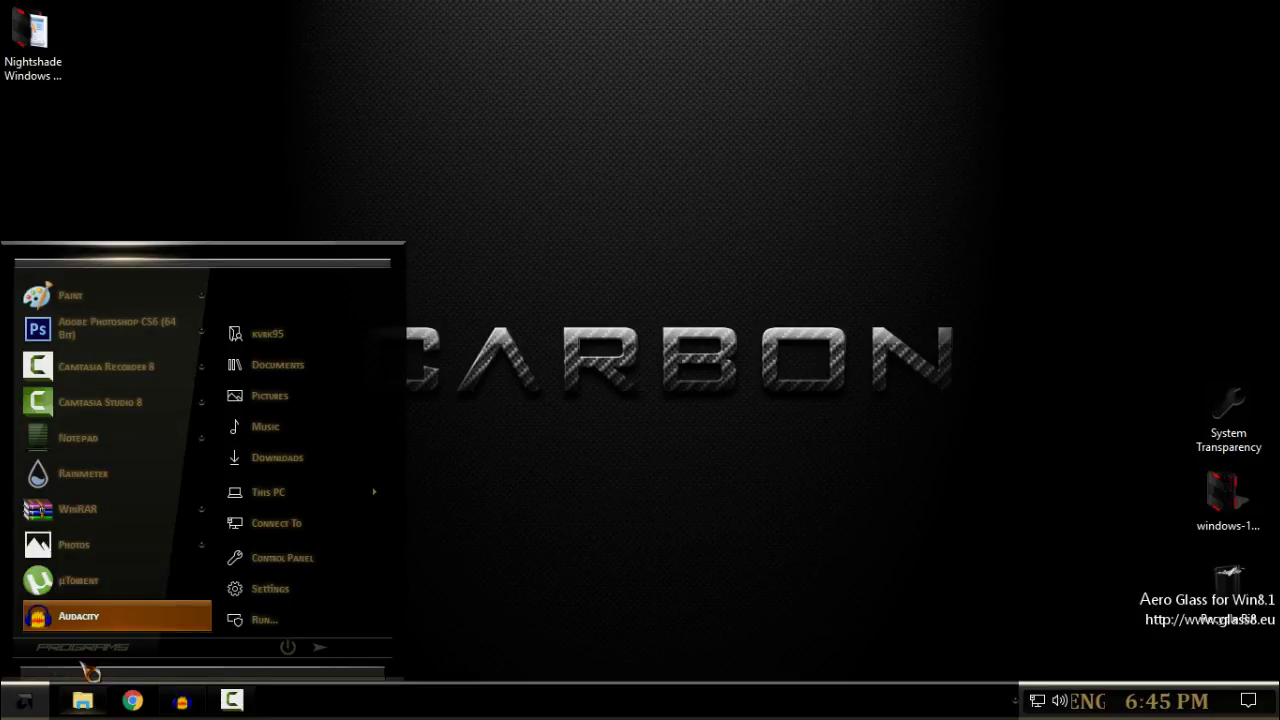
click(320, 650)
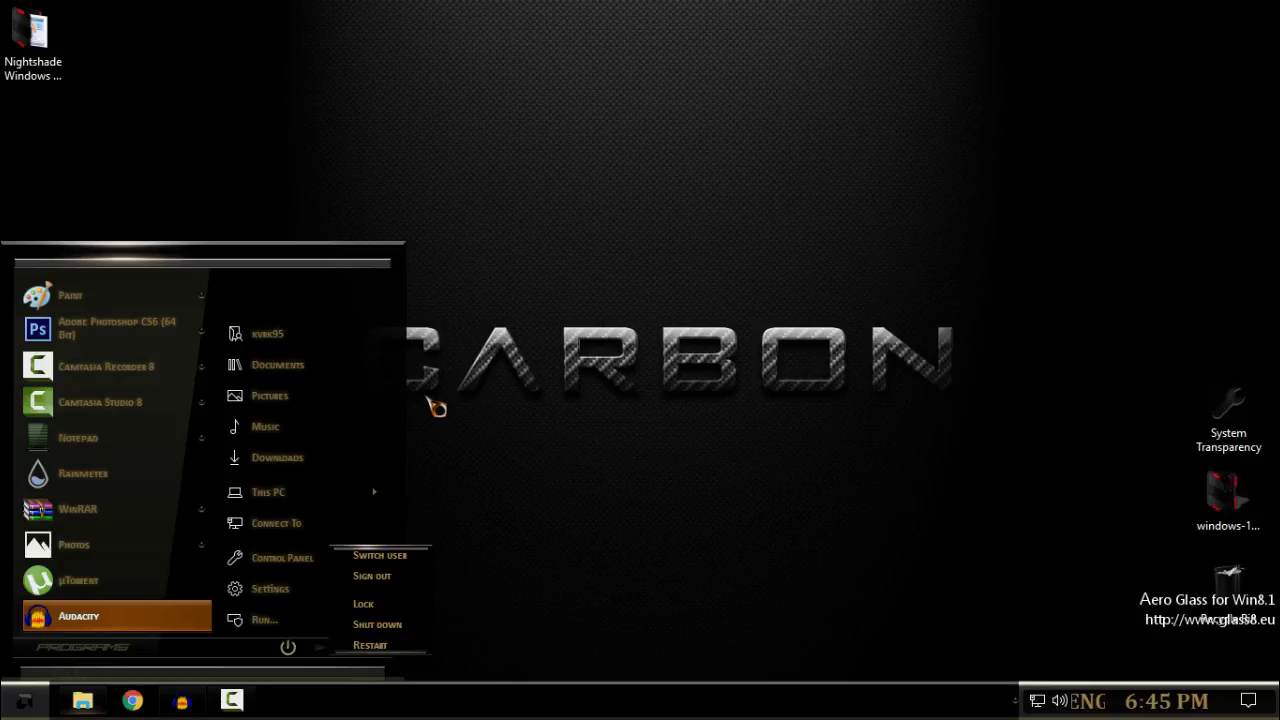
click(543, 423)
click(23, 698)
click(25, 703)
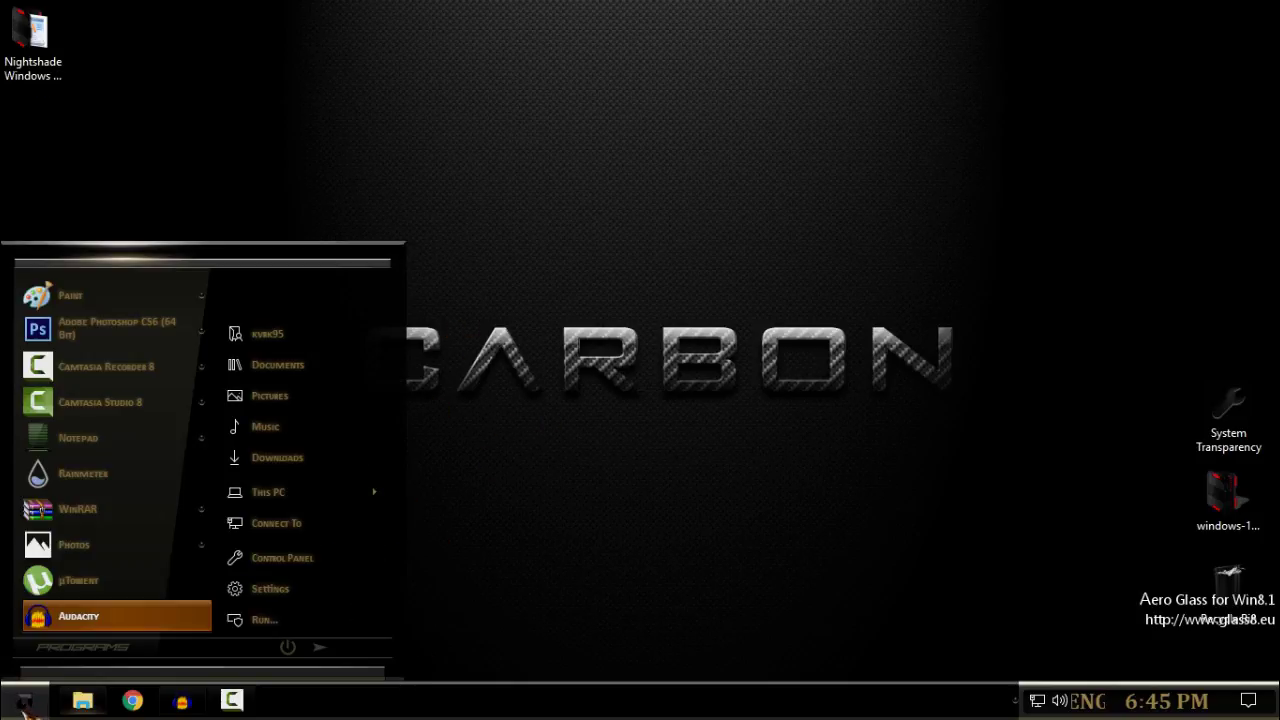
click(25, 705)
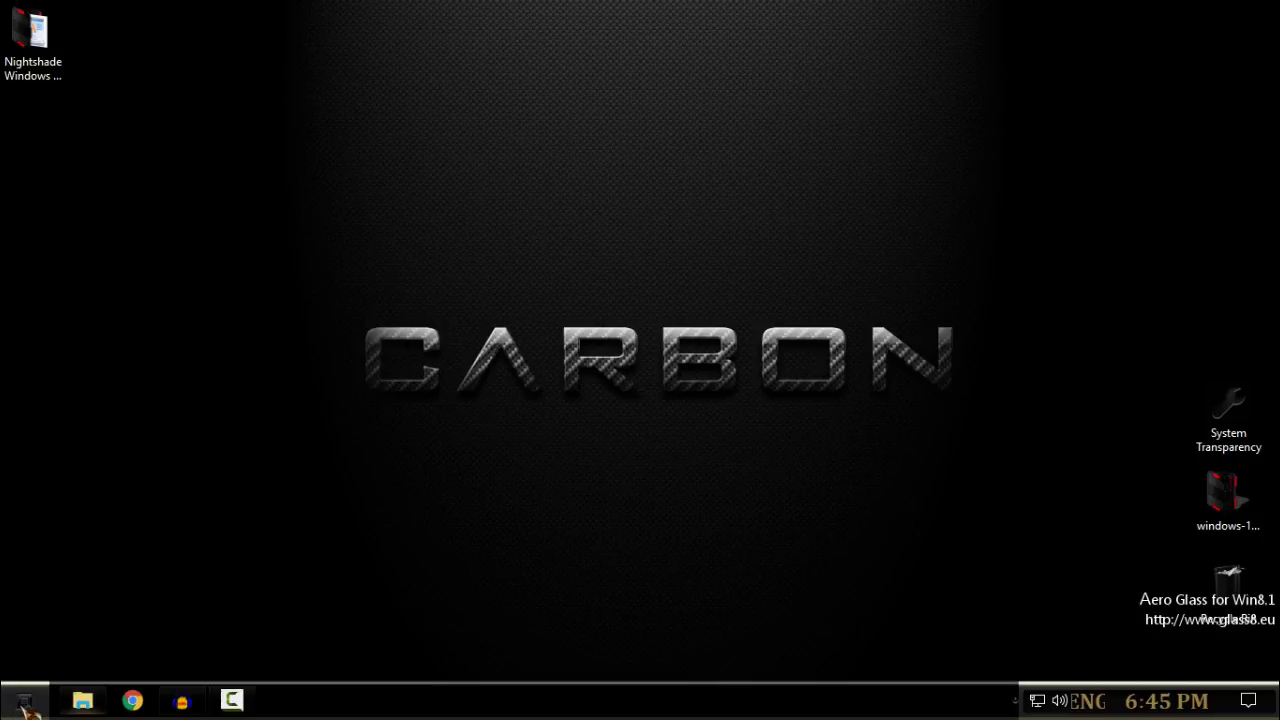
click(27, 707)
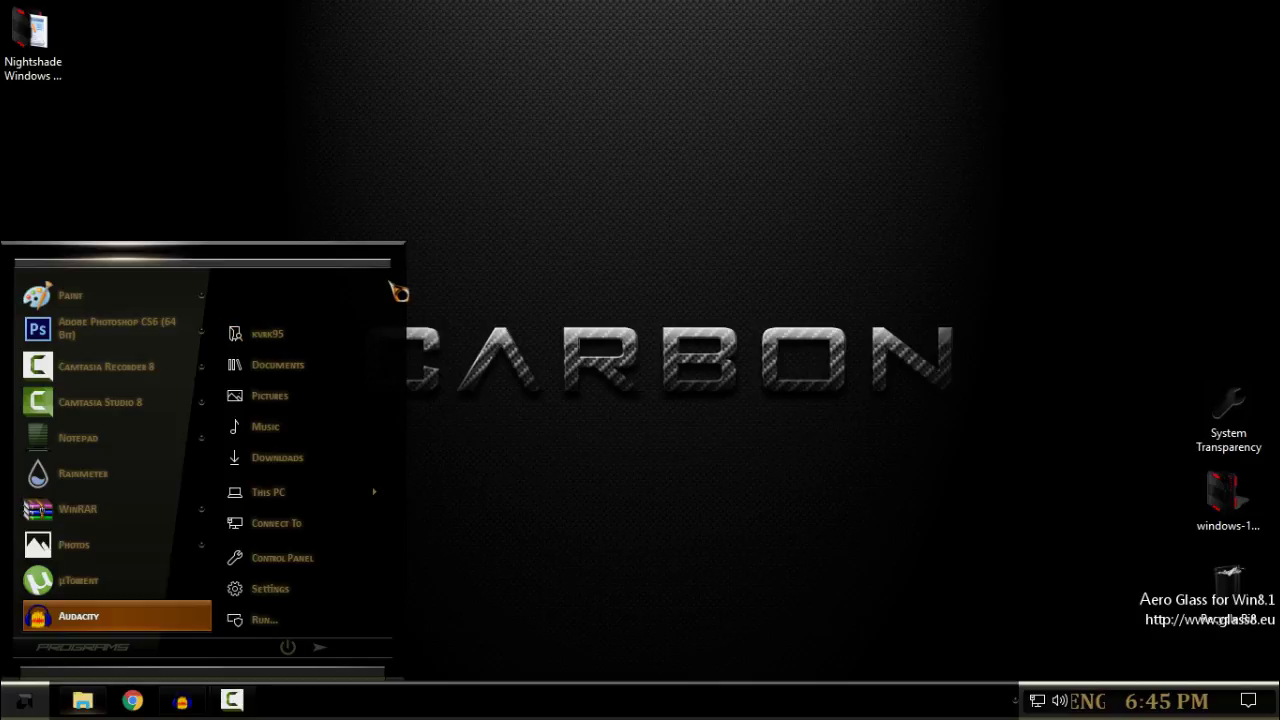
Open StartIsBack Properties on the Appearance page and try the Retribution Start orb.
right_click(399, 291)
click(424, 302)
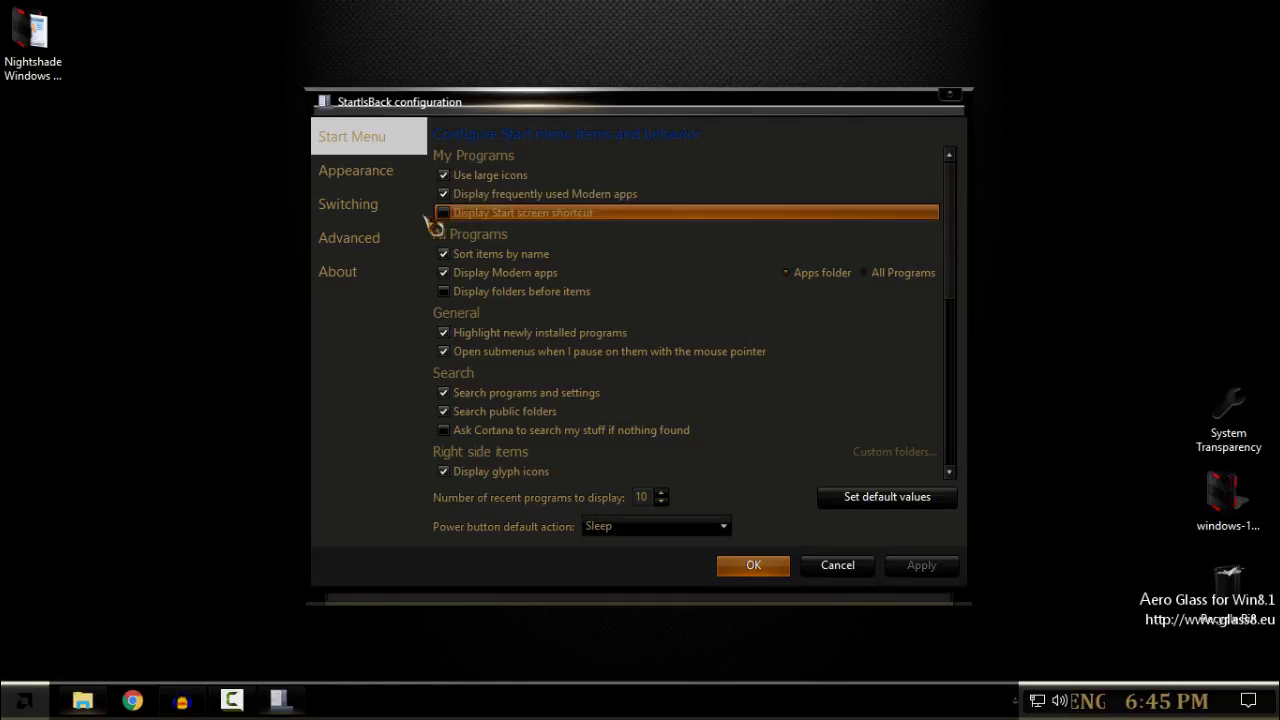
click(388, 182)
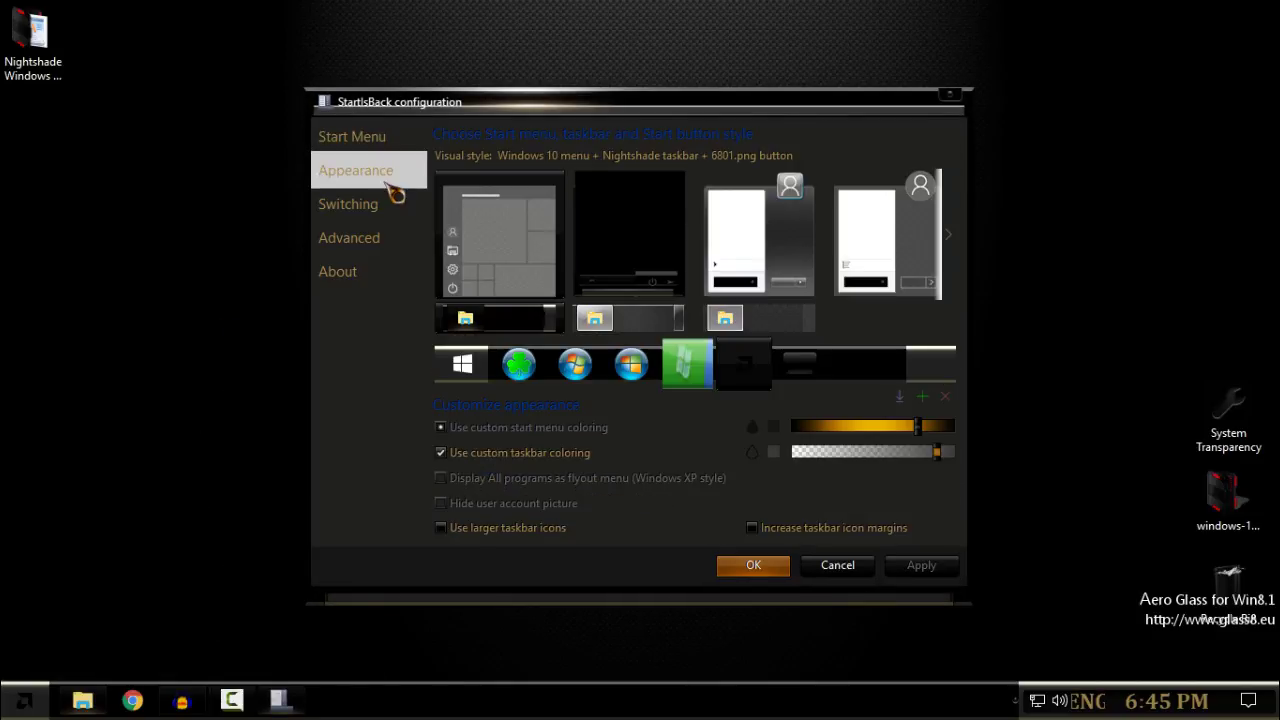
click(803, 362)
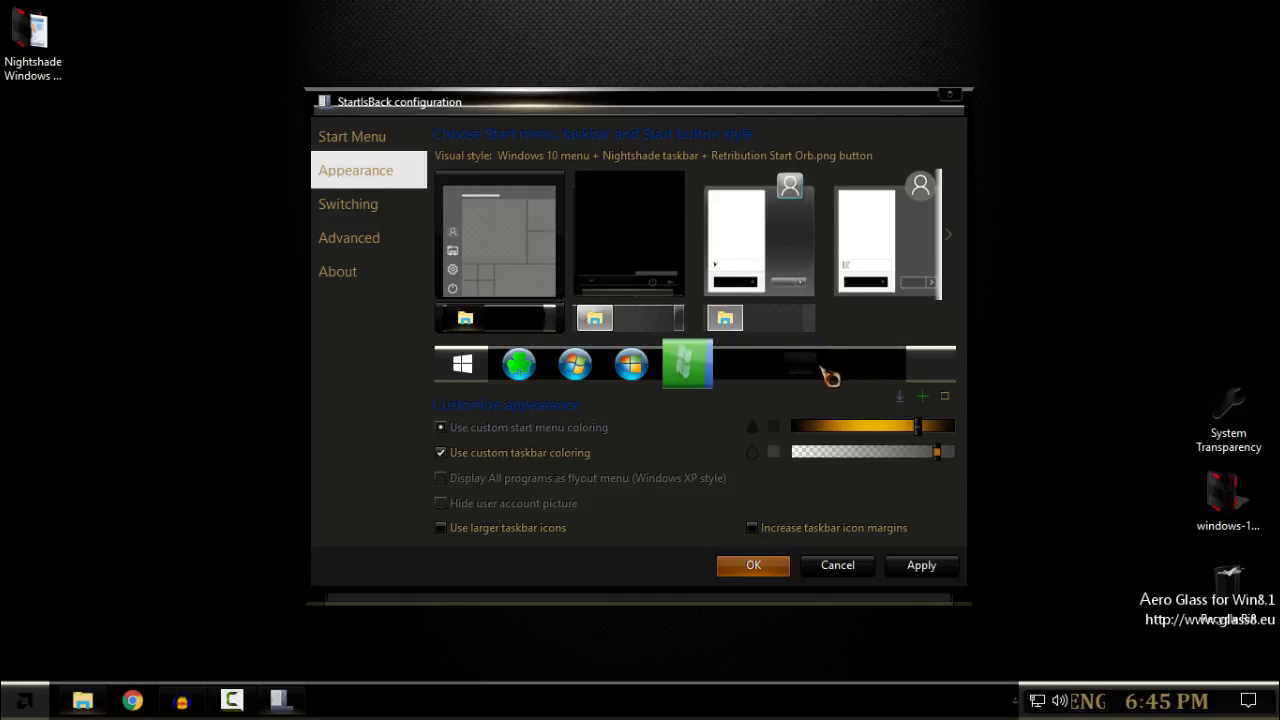
Add 6801.png from the Nightshade Start Orb folder as a custom Start button image.
click(923, 398)
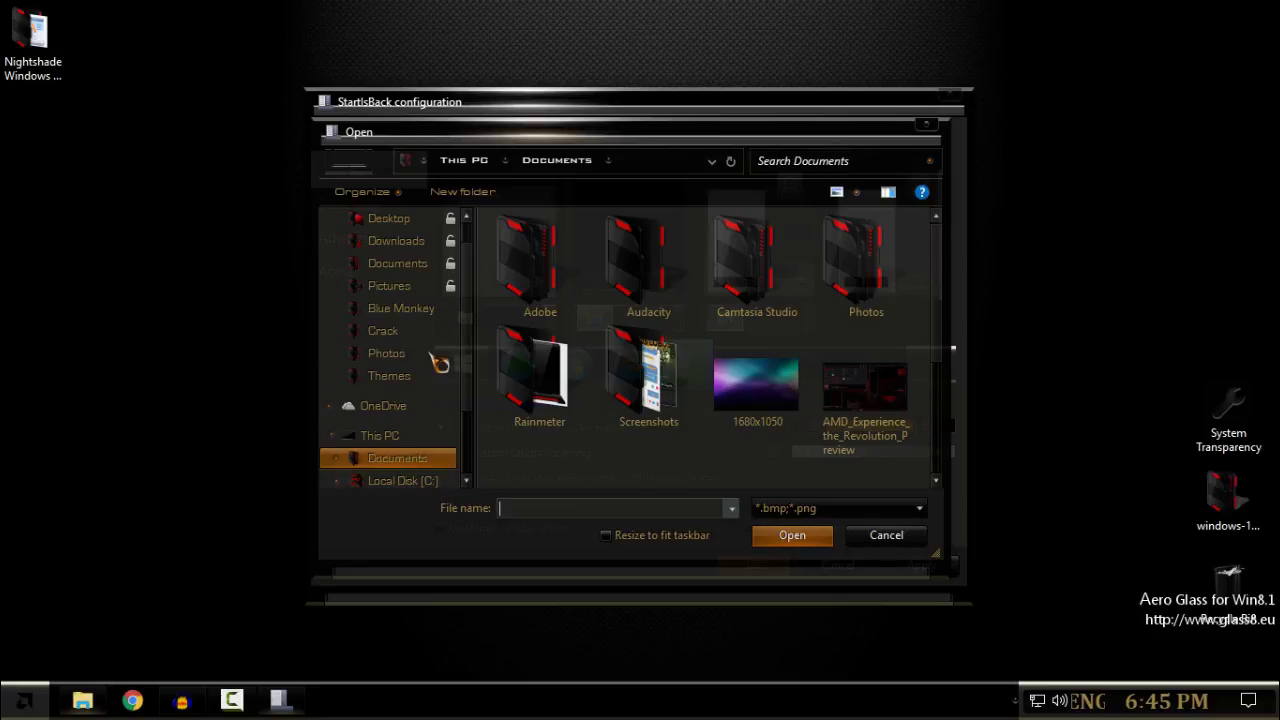
scroll(437, 320, up, 1)
click(443, 255)
double_click(587, 282)
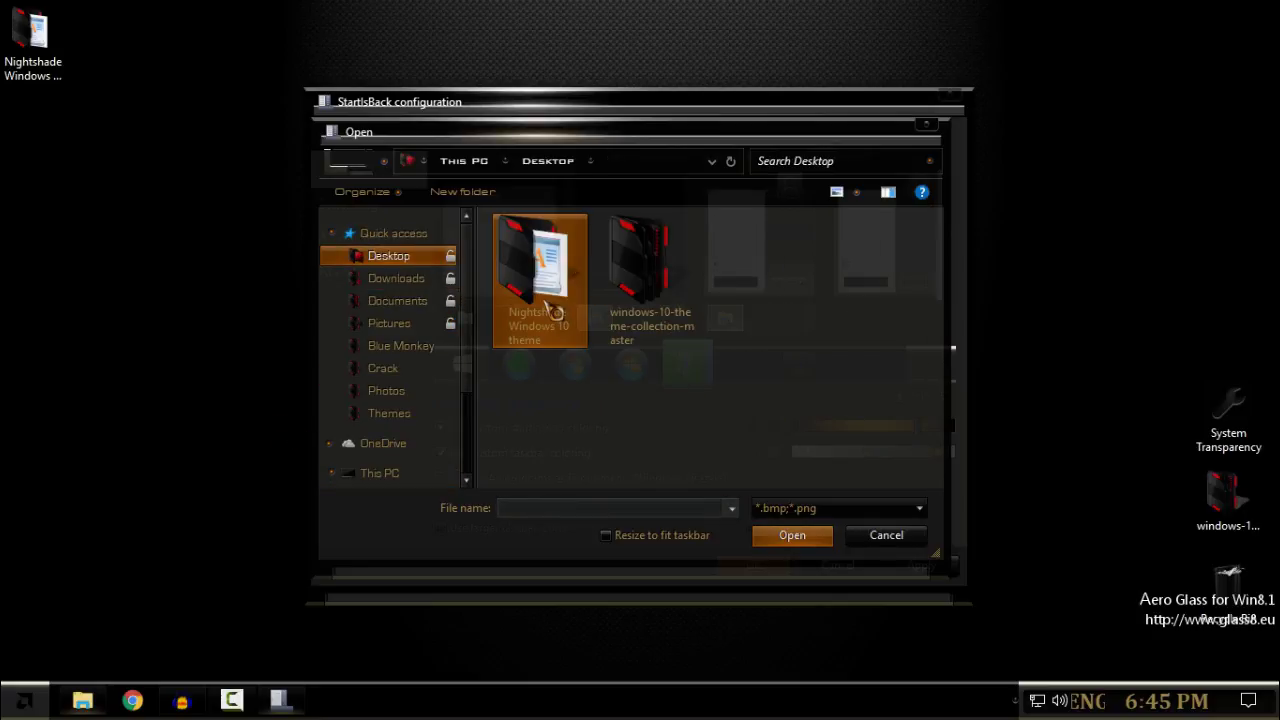
double_click(562, 256)
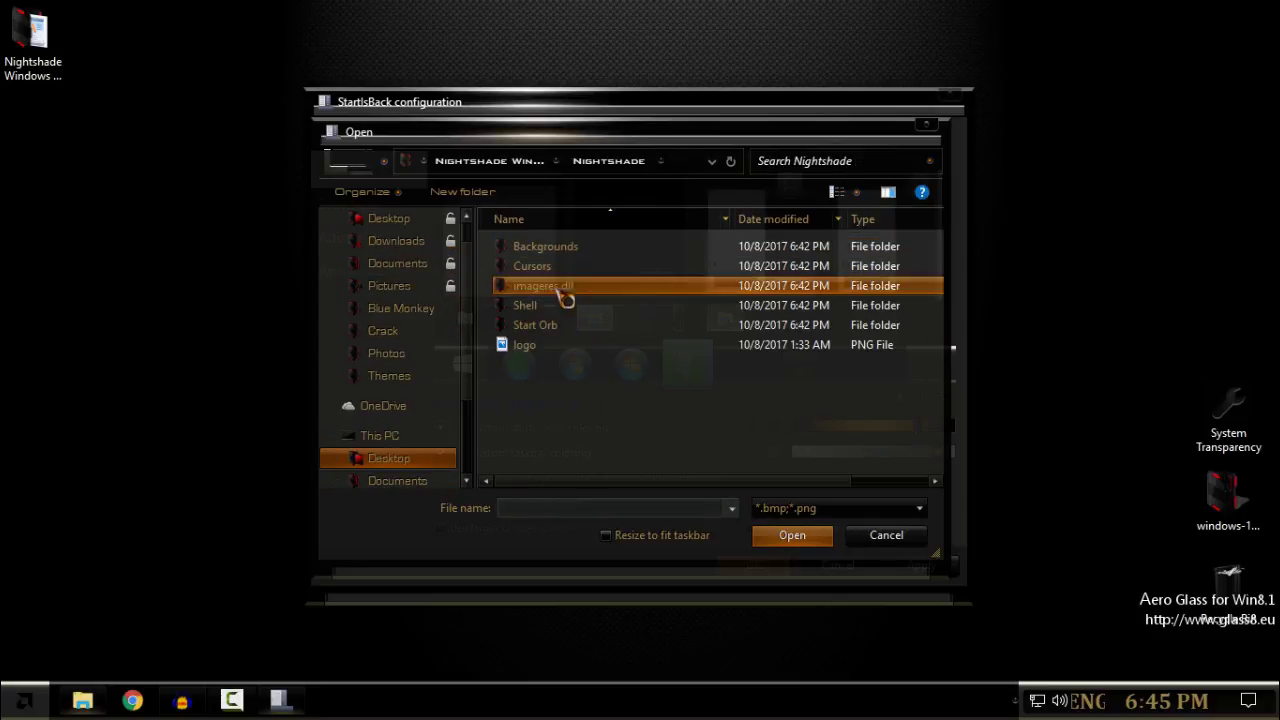
double_click(564, 328)
click(552, 312)
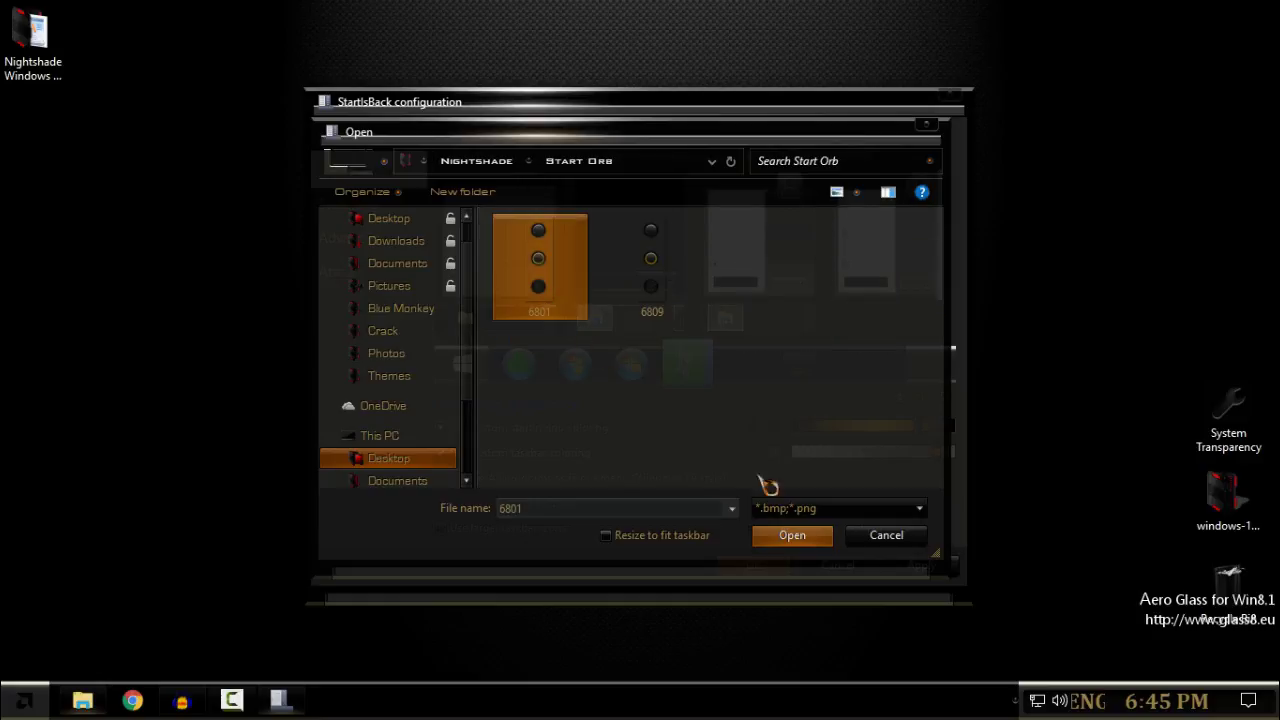
click(812, 537)
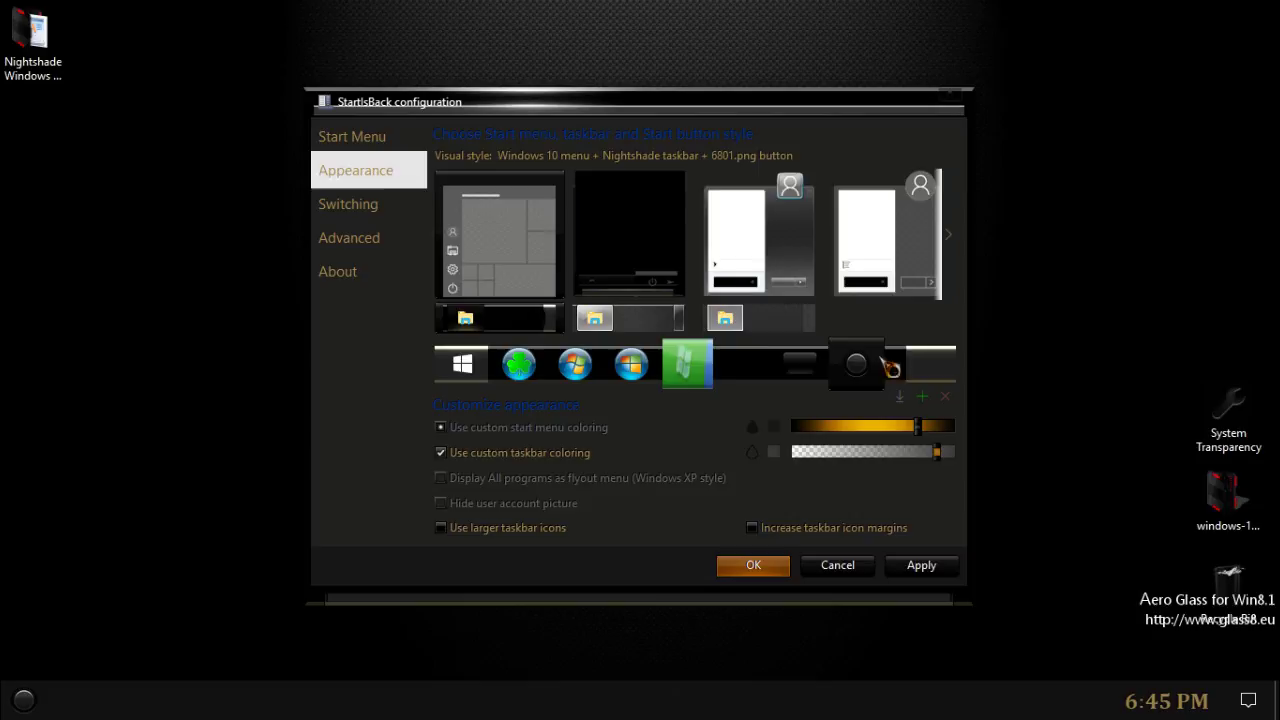
Choose and apply the Nightshade Start menu style, previewing it in the Start menu.
click(626, 234)
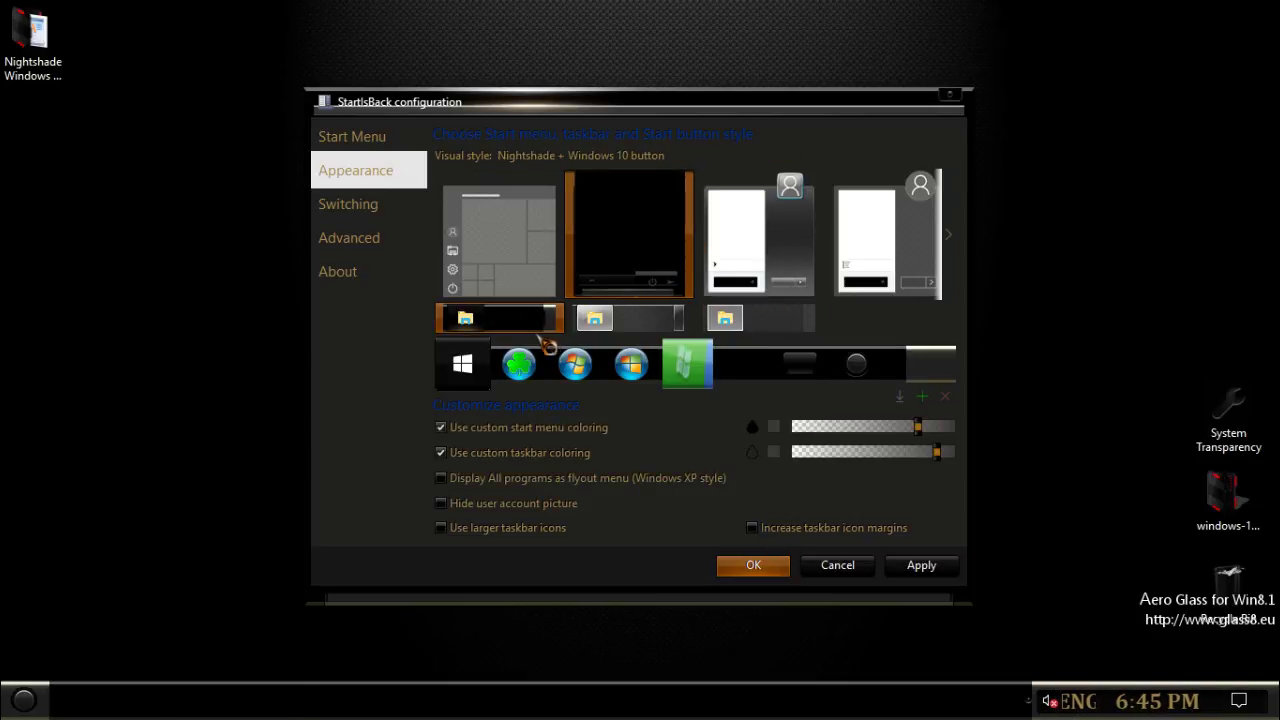
click(24, 700)
click(24, 700)
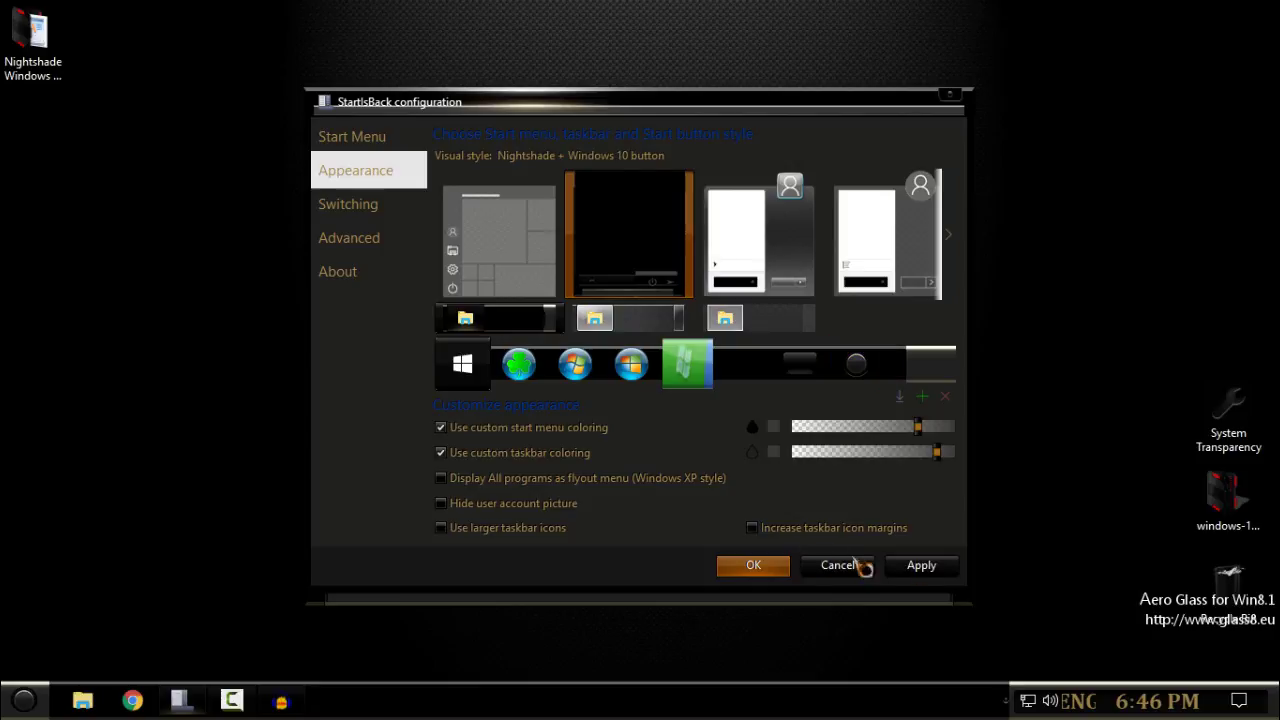
click(922, 566)
Apply the 6801 orb as the Start button, preview it, and confirm with OK.
click(856, 364)
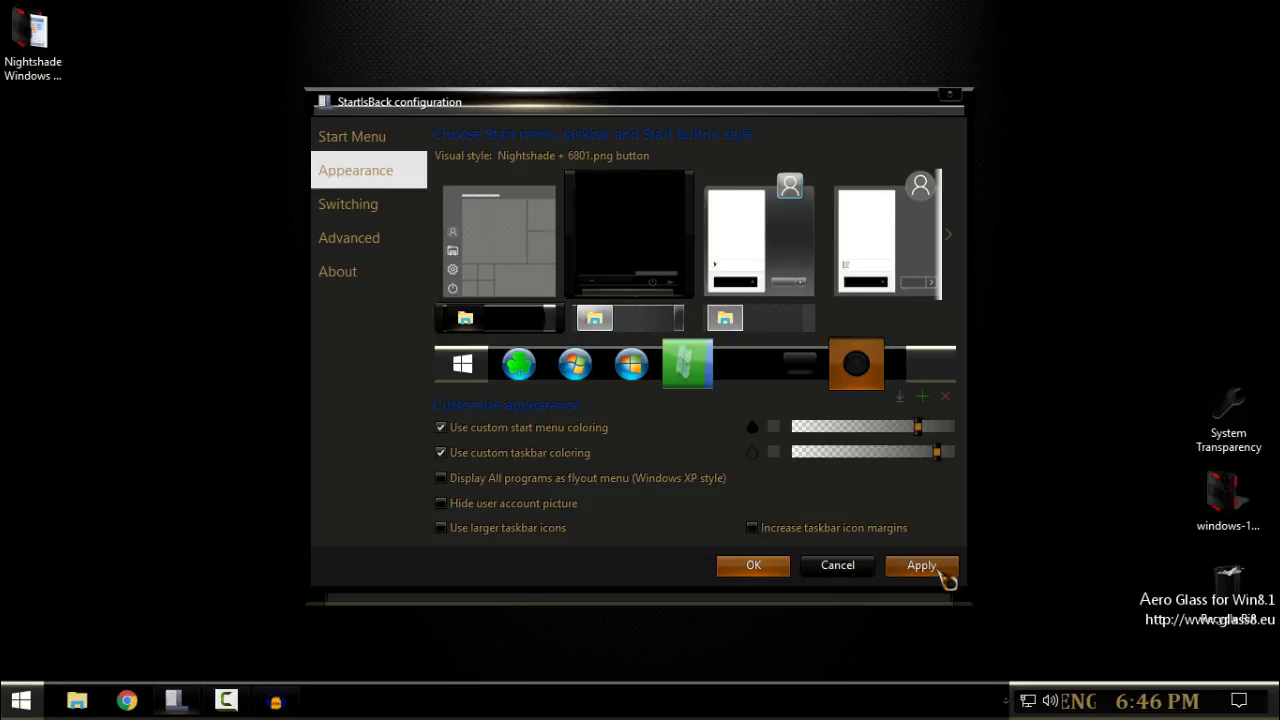
click(942, 574)
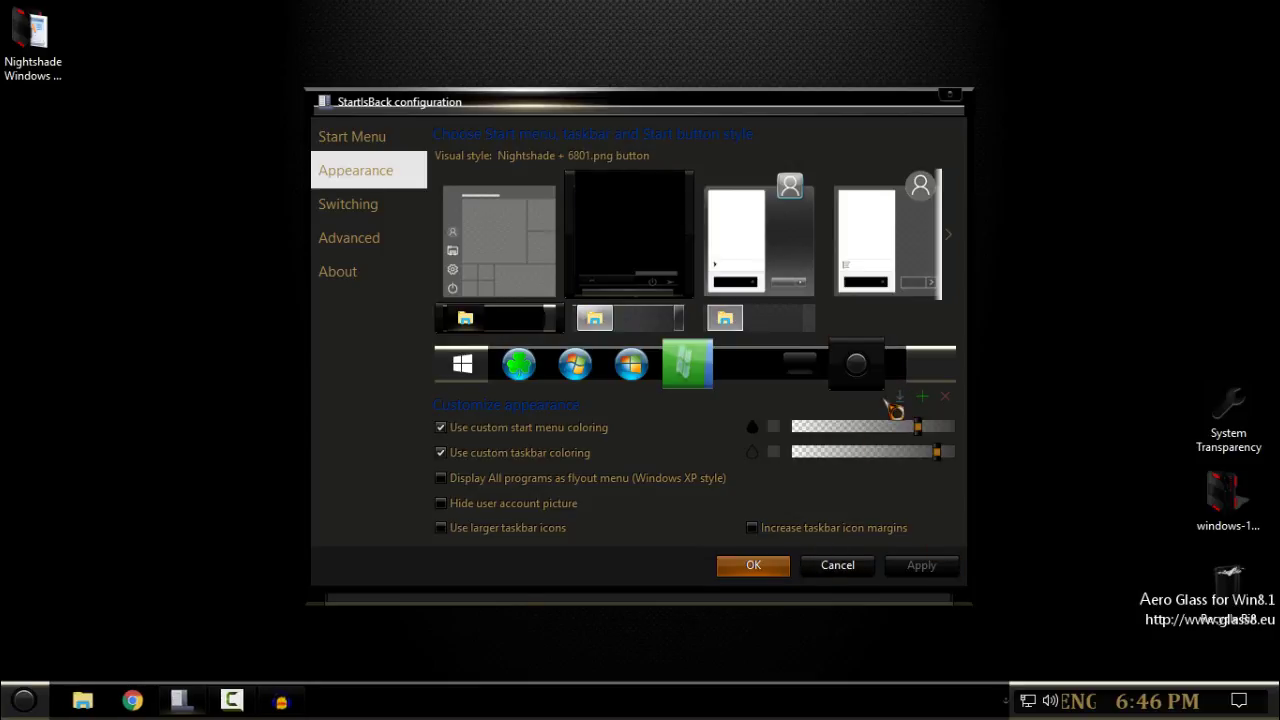
click(24, 700)
click(24, 700)
click(753, 565)
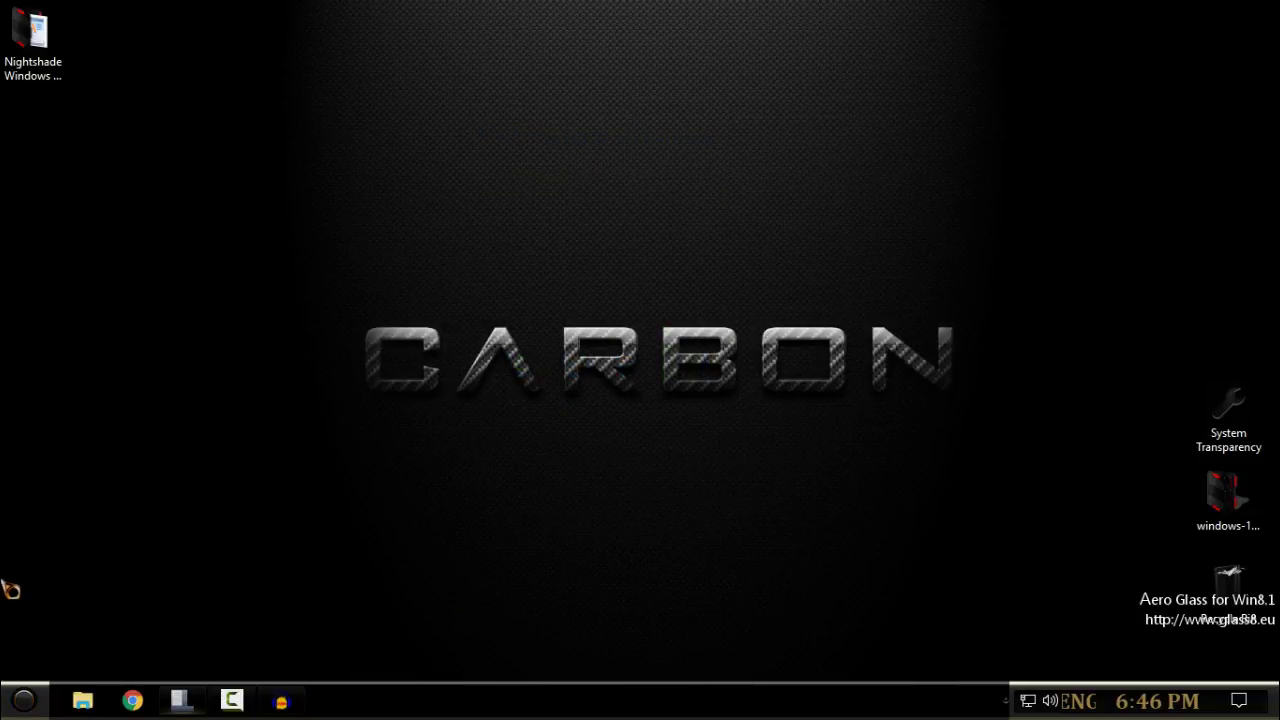
click(24, 700)
right_click(560, 114)
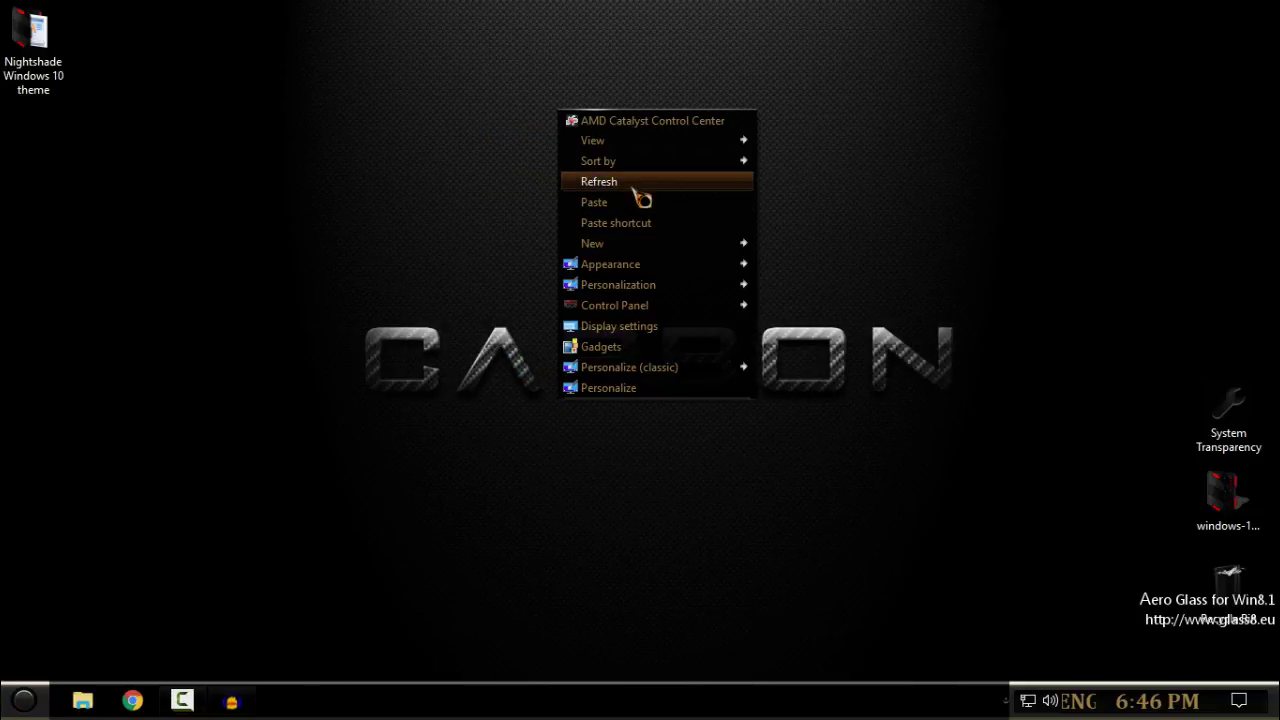
click(634, 186)
click(1006, 700)
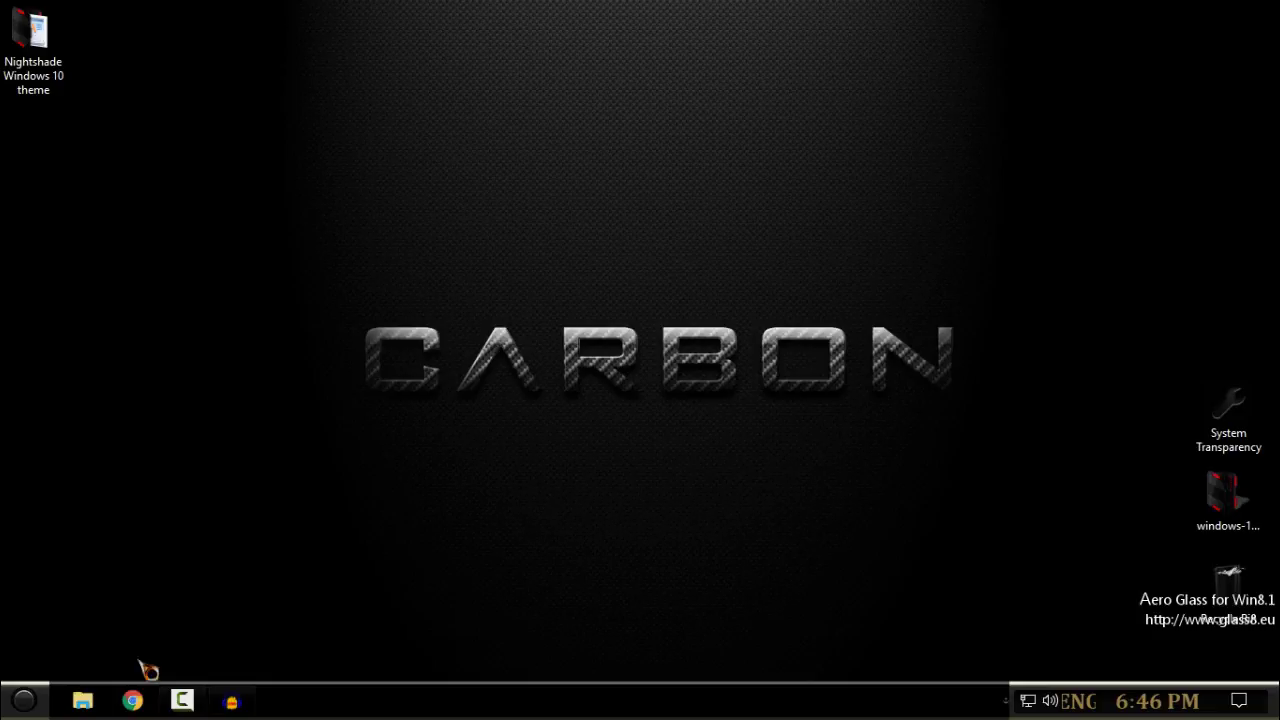
click(83, 700)
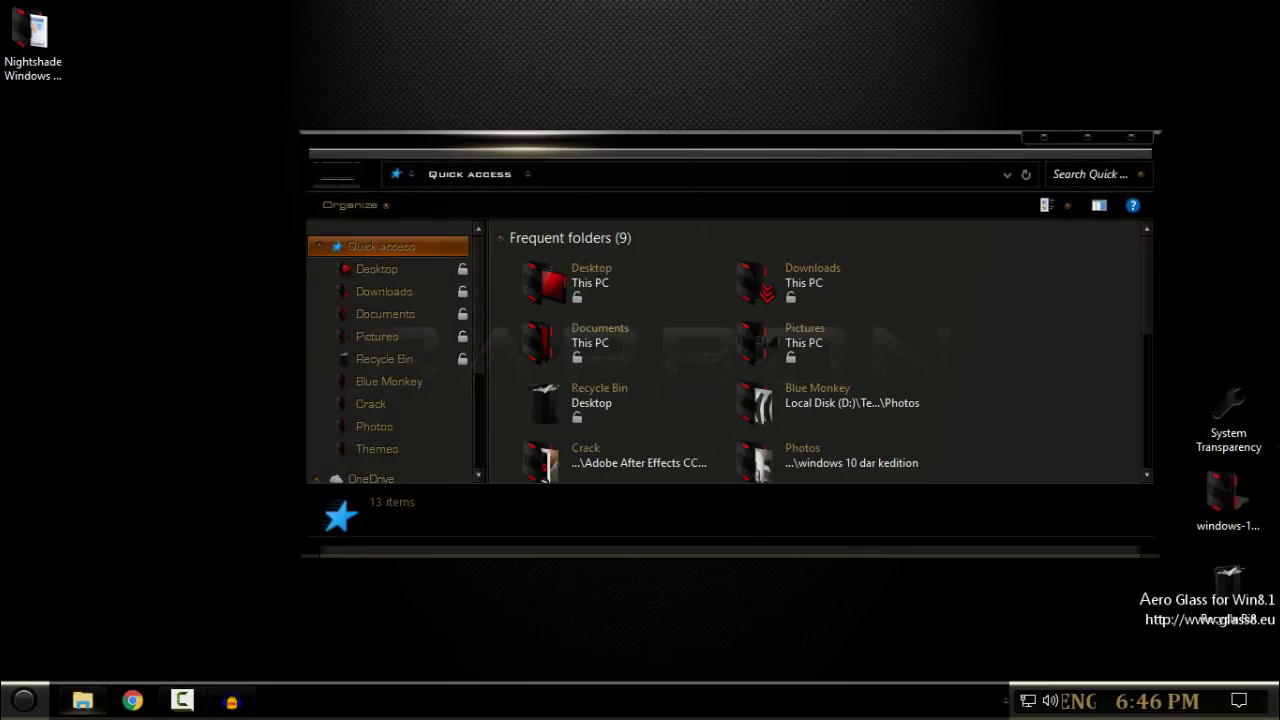
drag(737, 170, 625, 208)
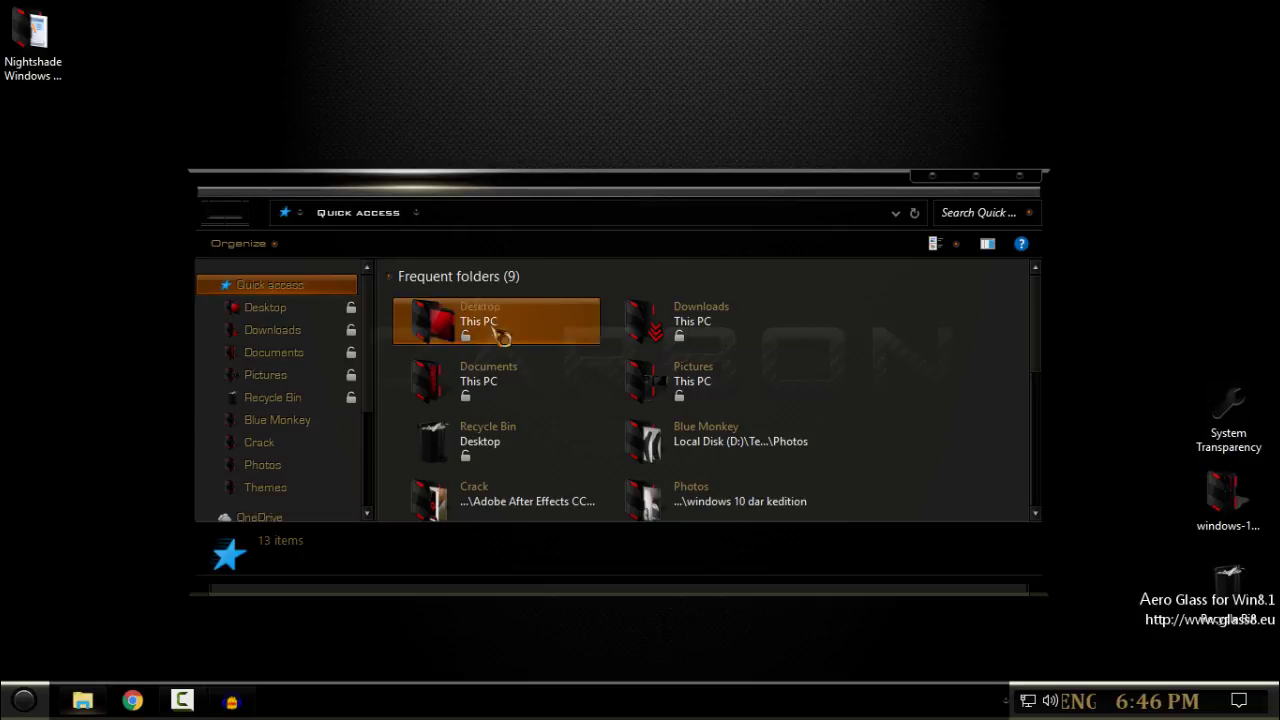
click(977, 175)
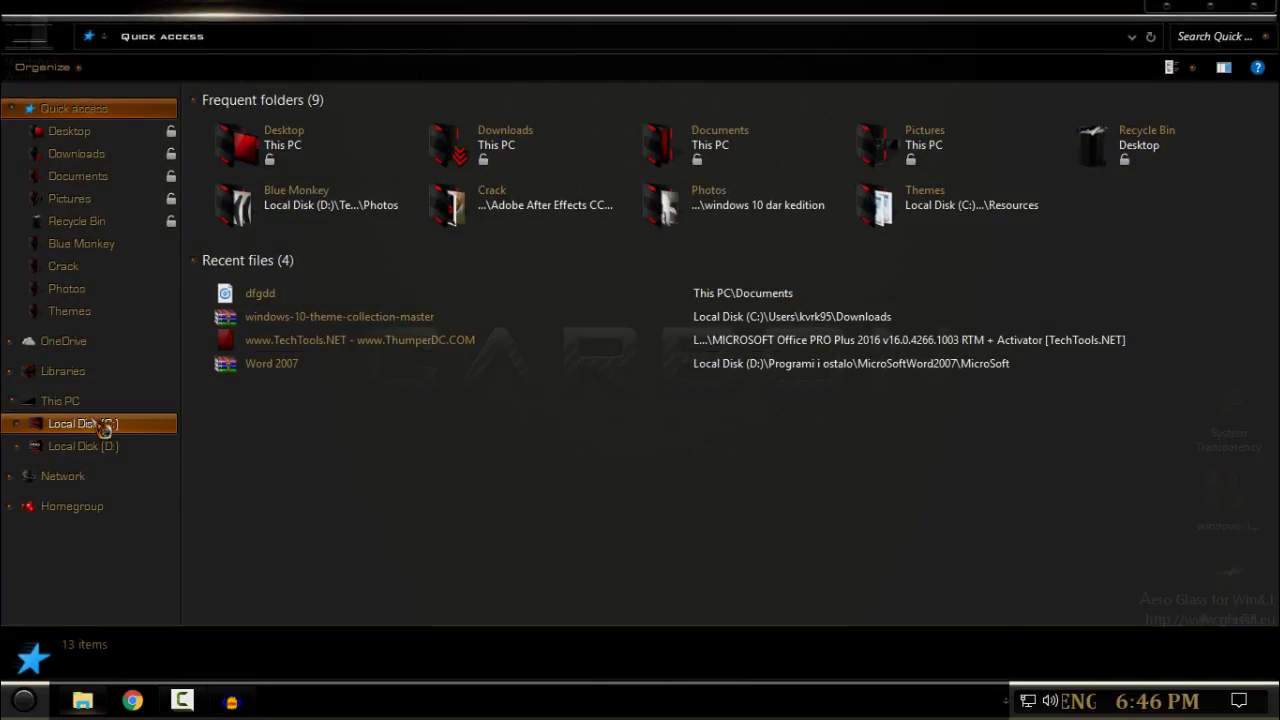
click(60, 400)
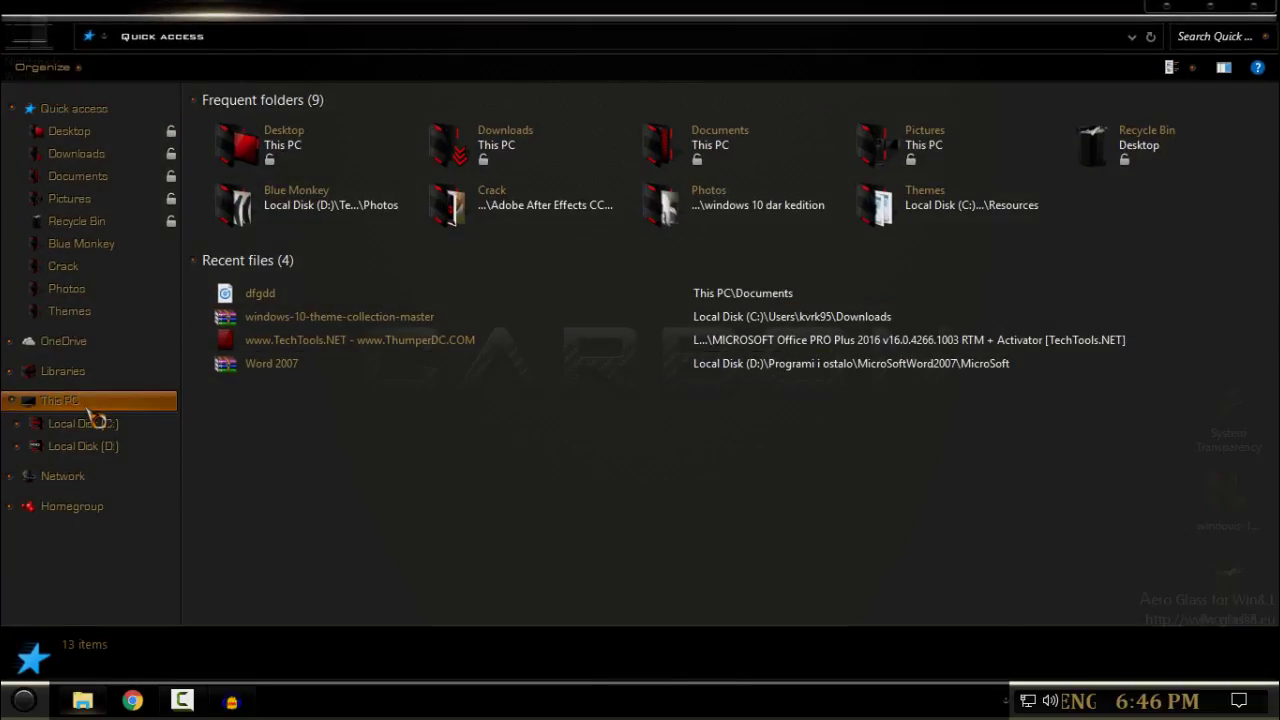
click(1268, 3)
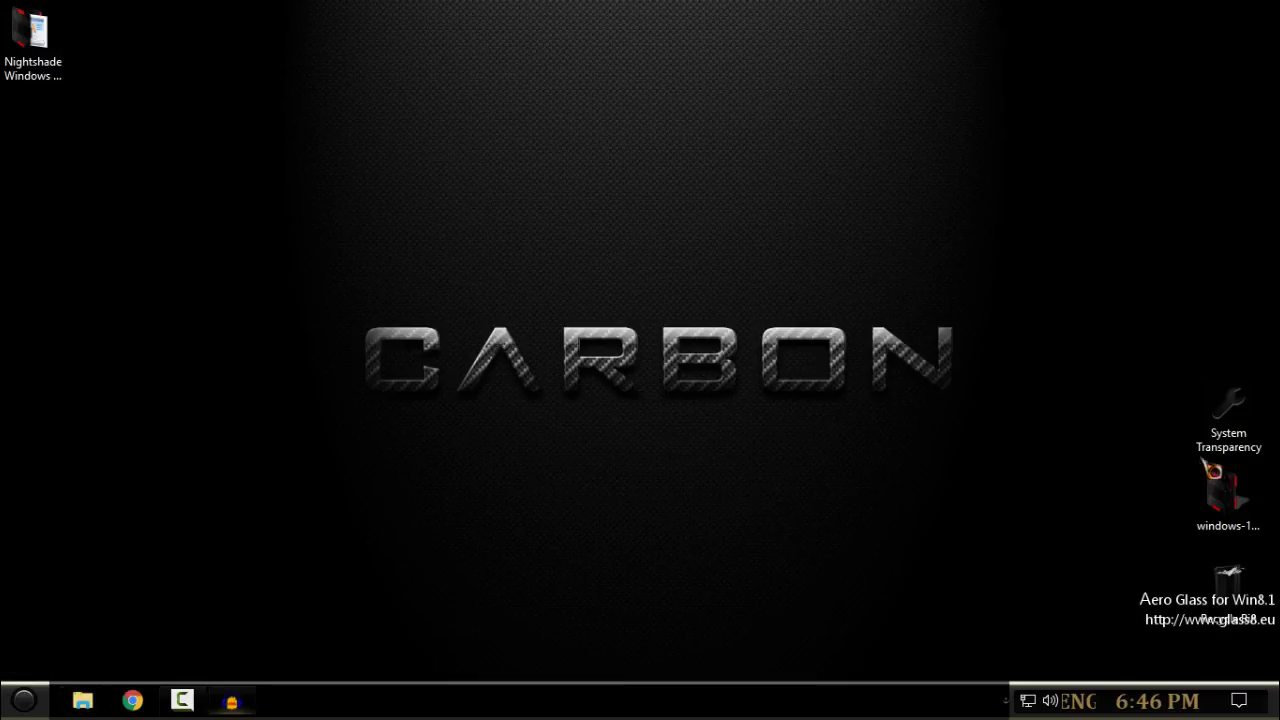
click(1210, 410)
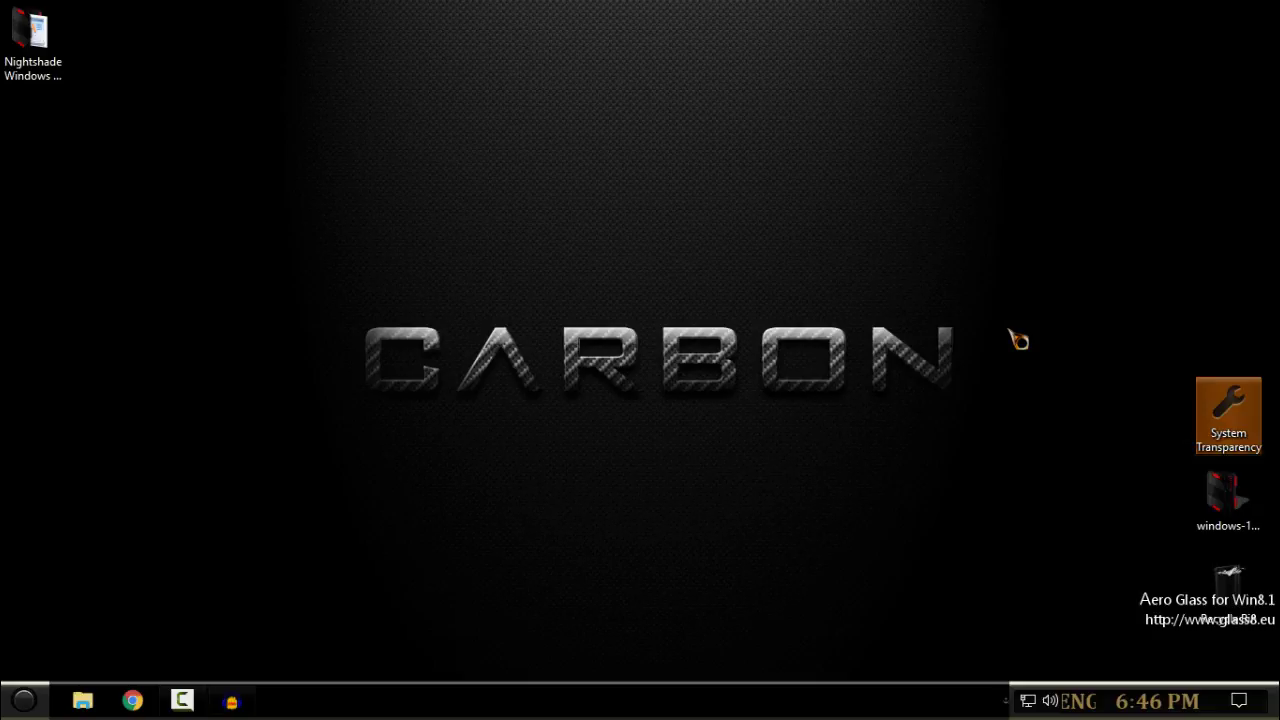
Open the System Transparency setup window from its notification-area icon.
click(1010, 334)
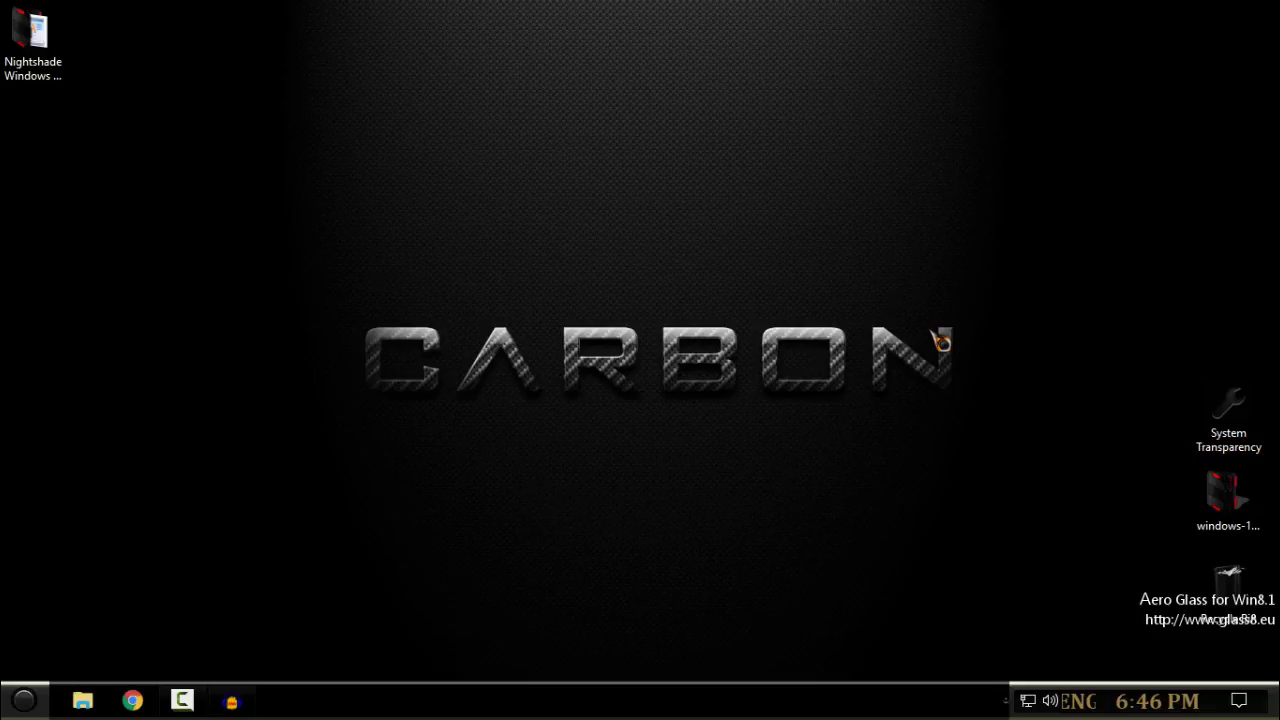
click(1010, 700)
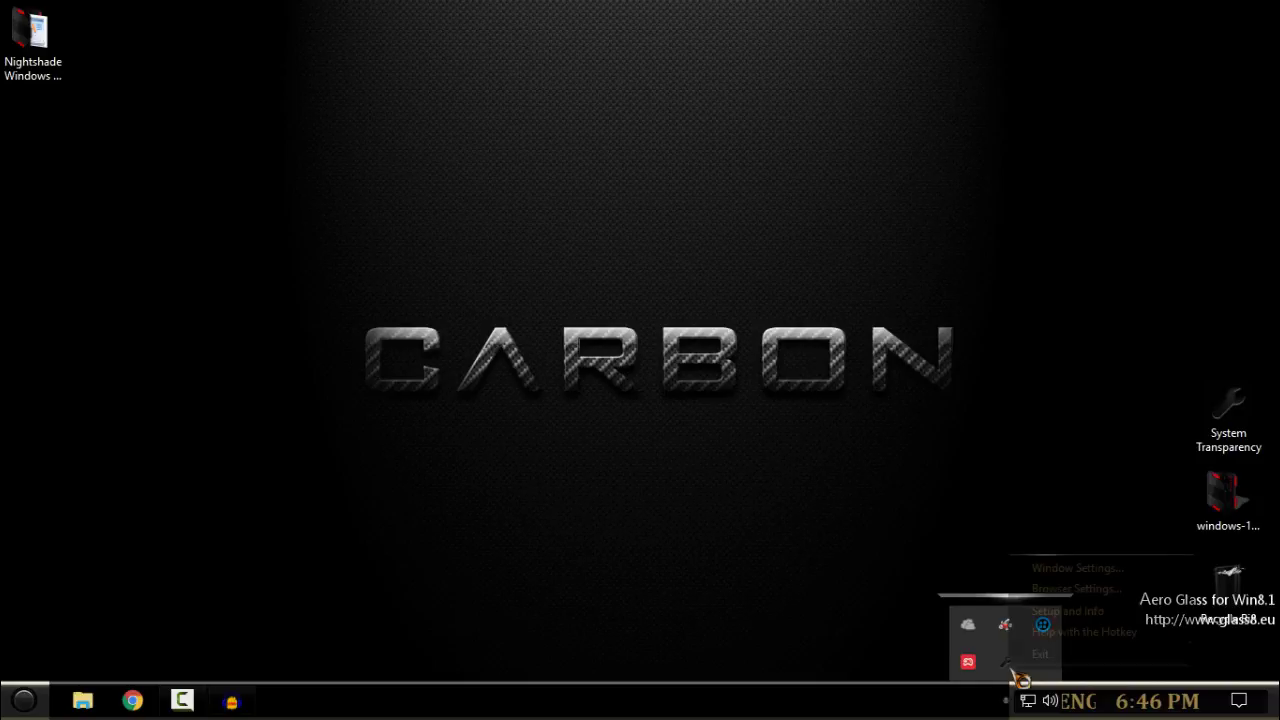
right_click(1008, 666)
click(1051, 609)
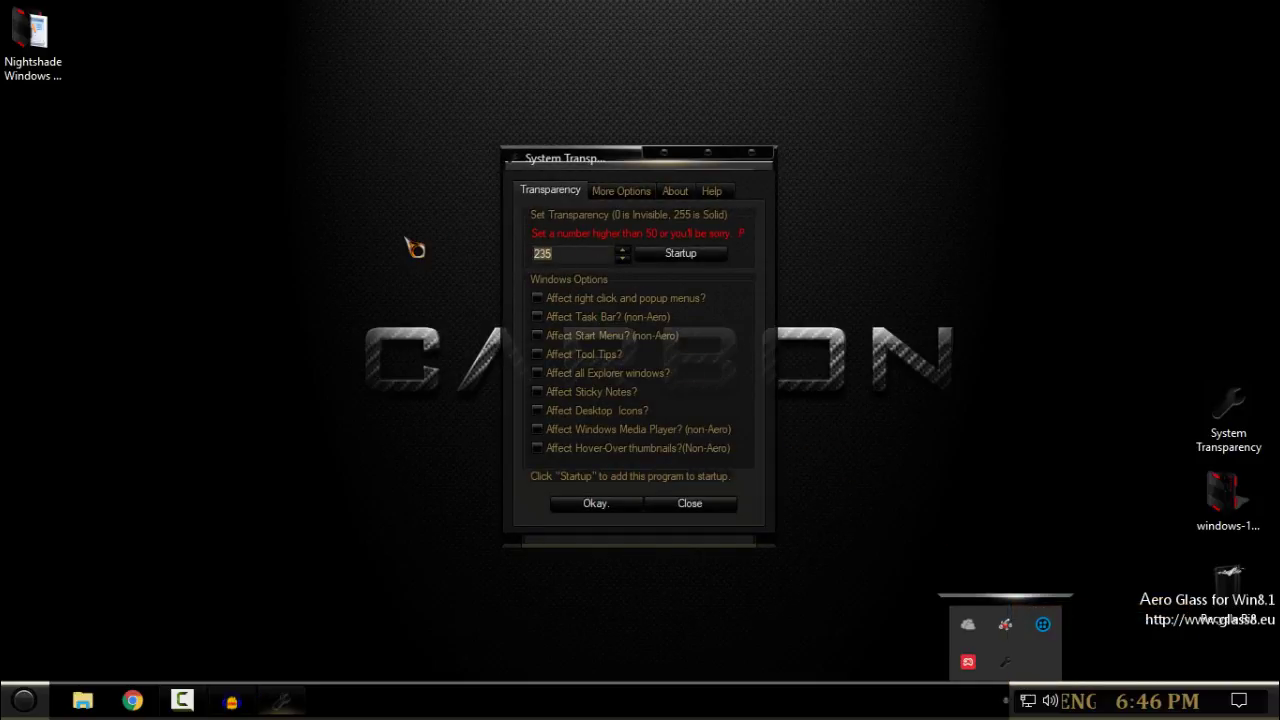
Set transparency 230 for popup menus, taskbar, Start menu and all Explorer windows, and apply.
text(23)
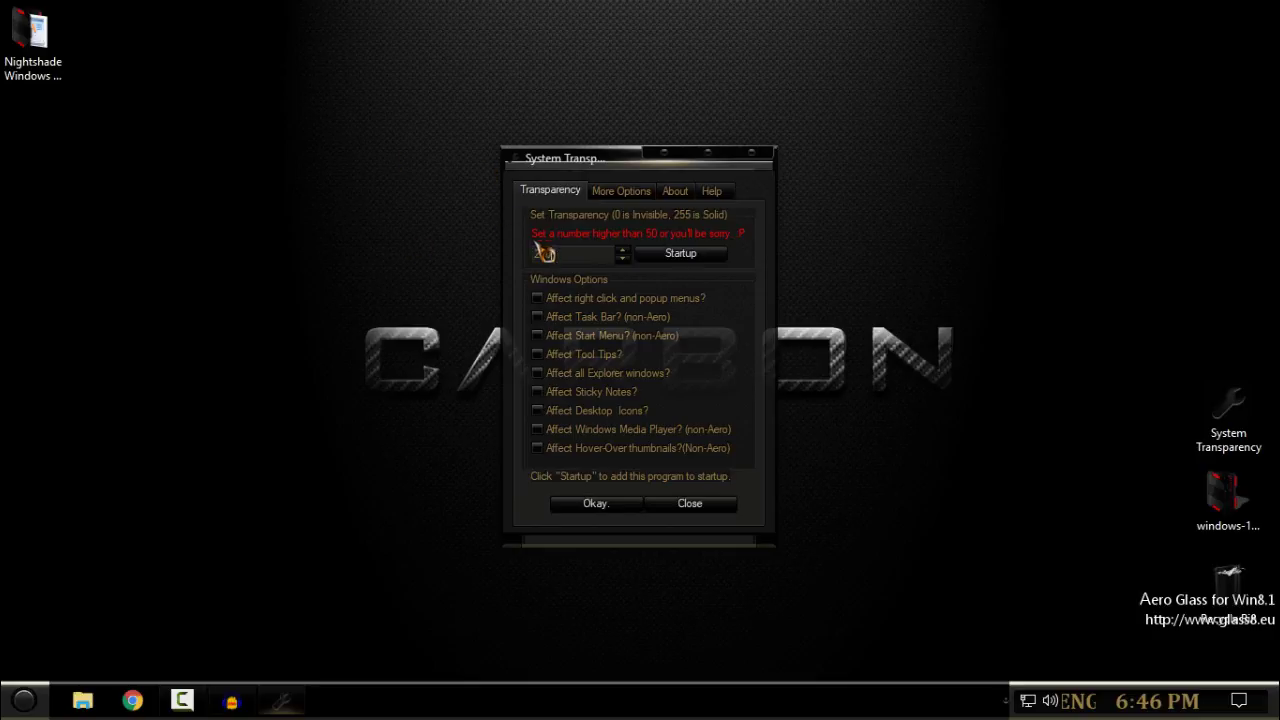
click(567, 299)
click(572, 317)
click(575, 336)
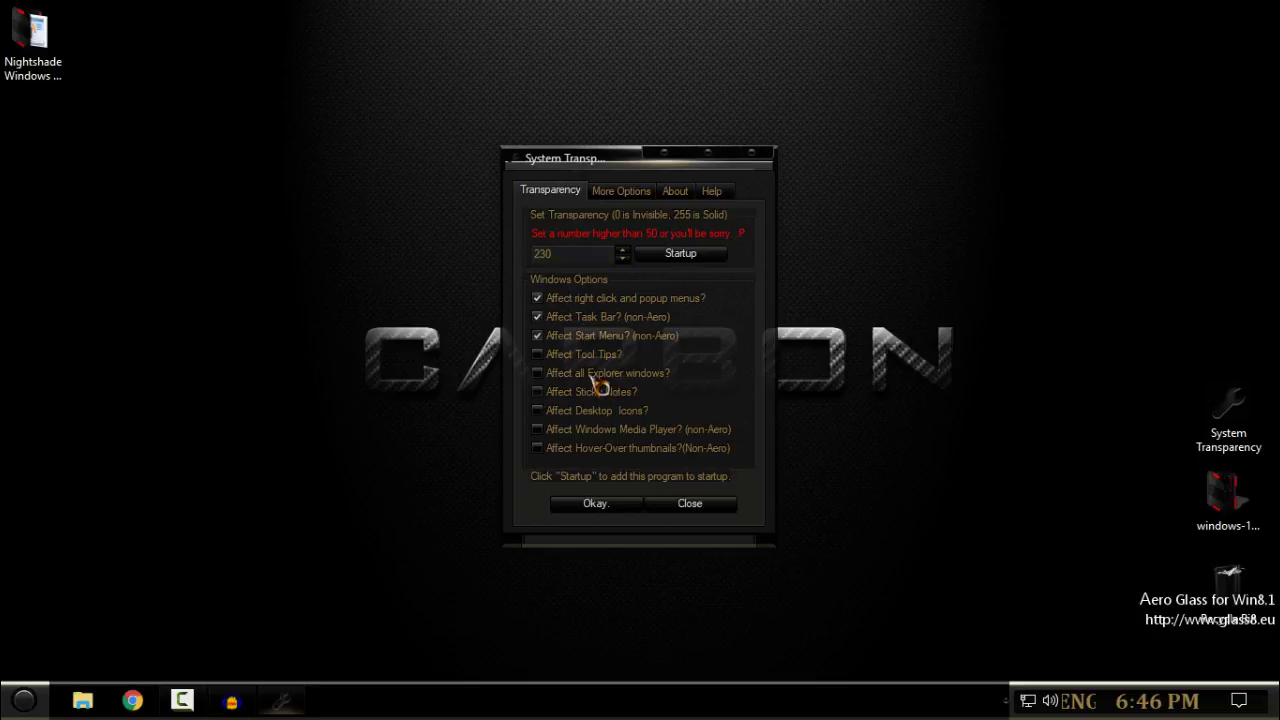
click(549, 375)
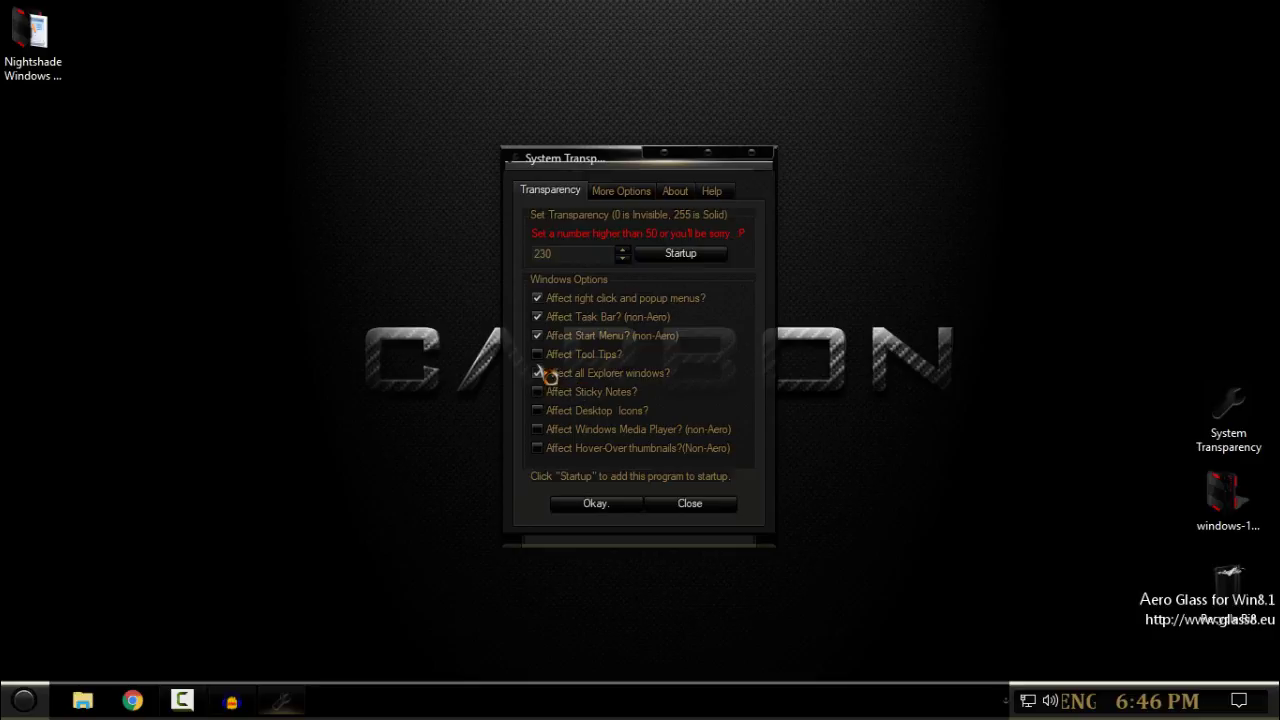
click(595, 505)
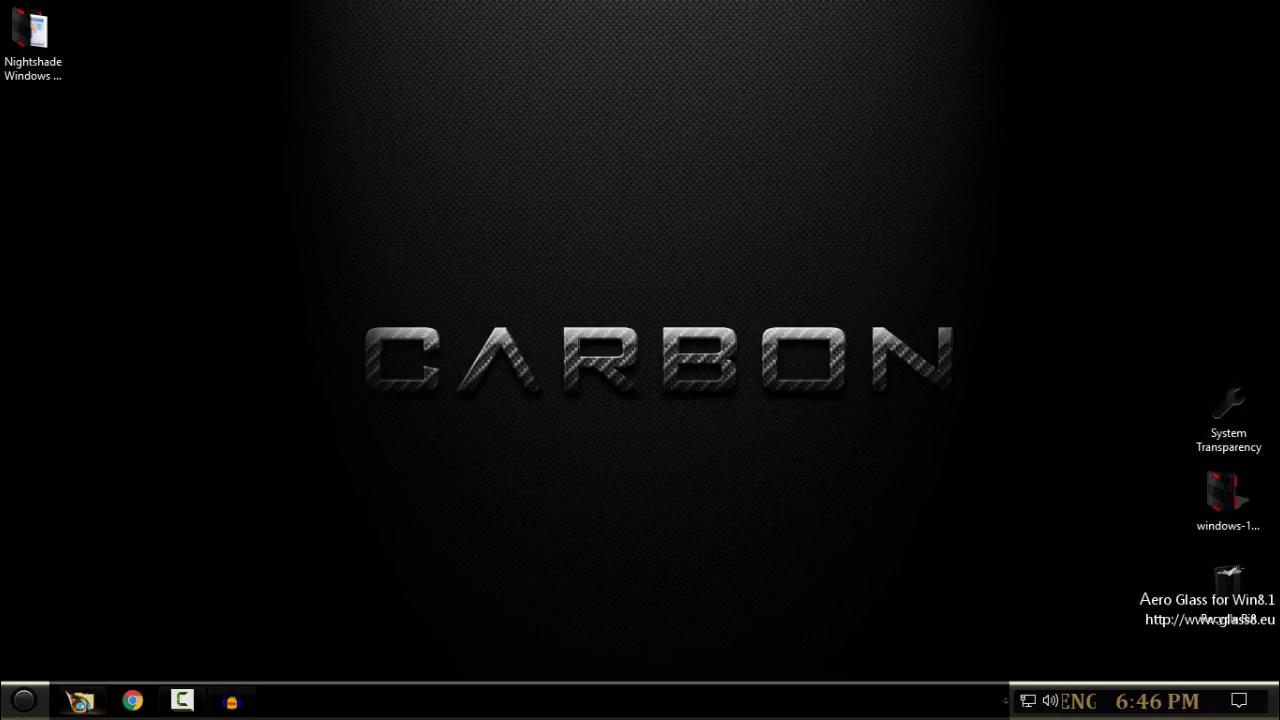
click(82, 700)
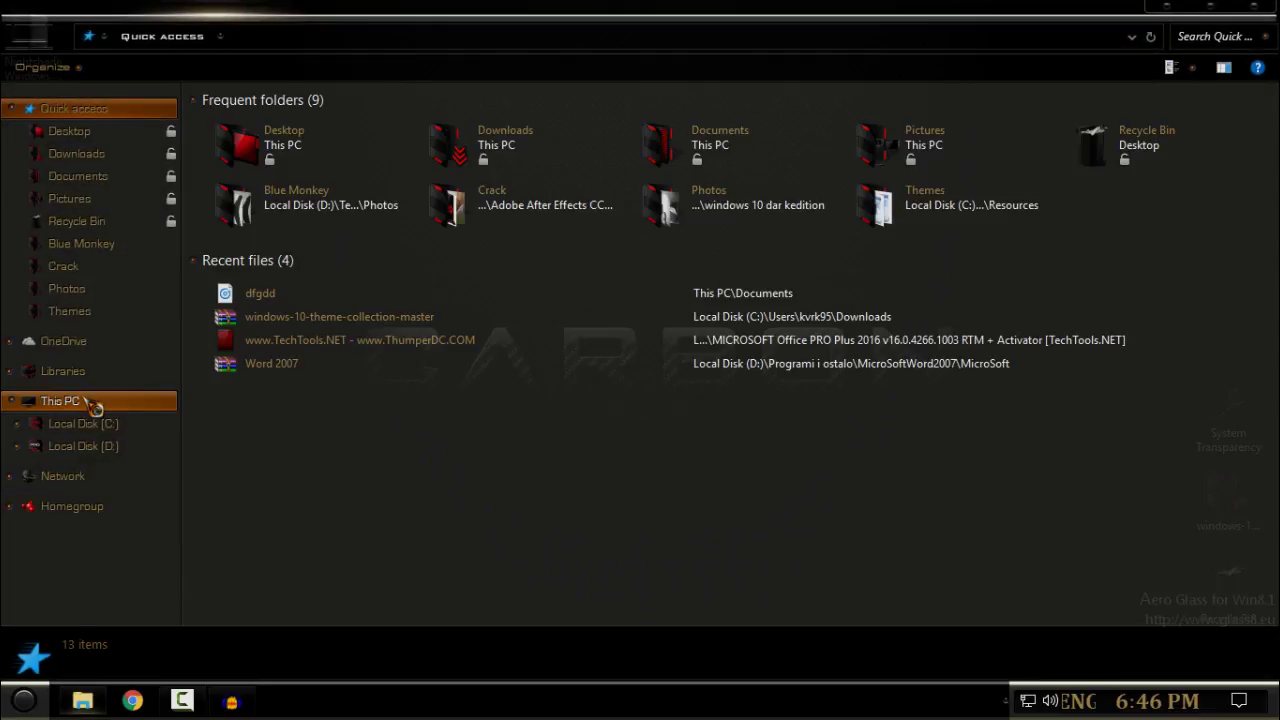
click(92, 405)
drag(604, 12, 616, 233)
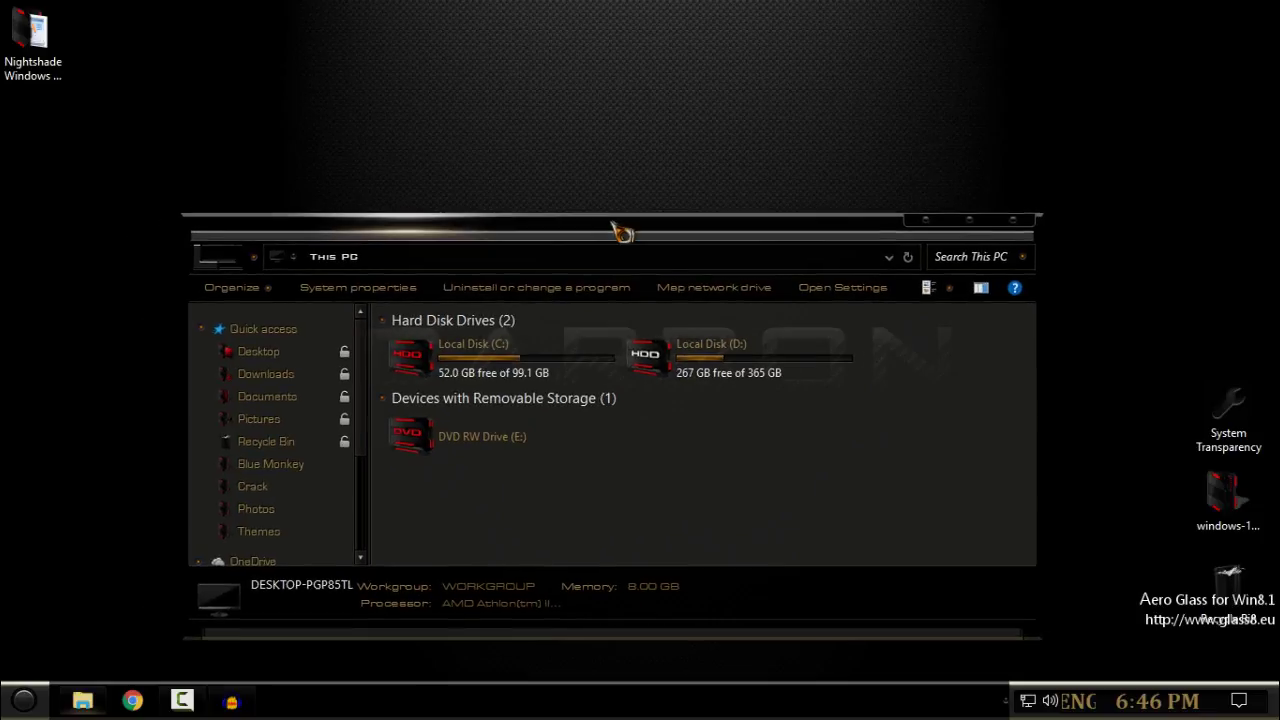
click(966, 220)
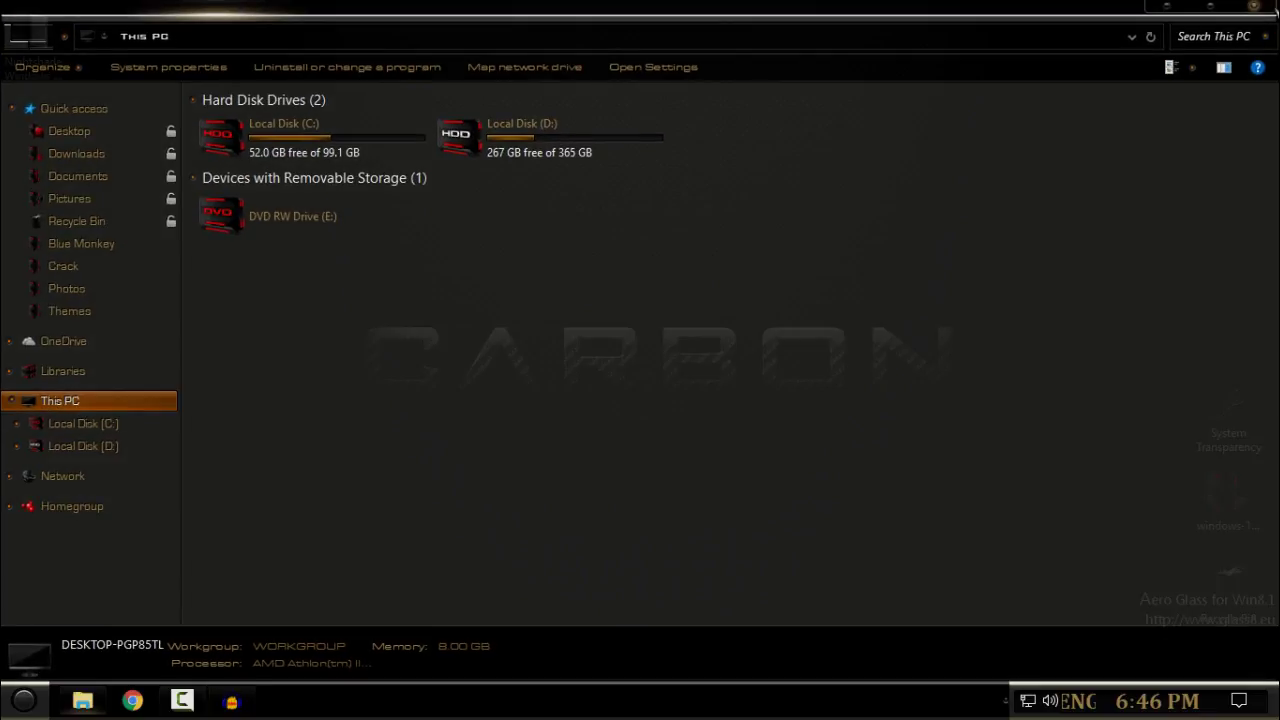
click(1220, 71)
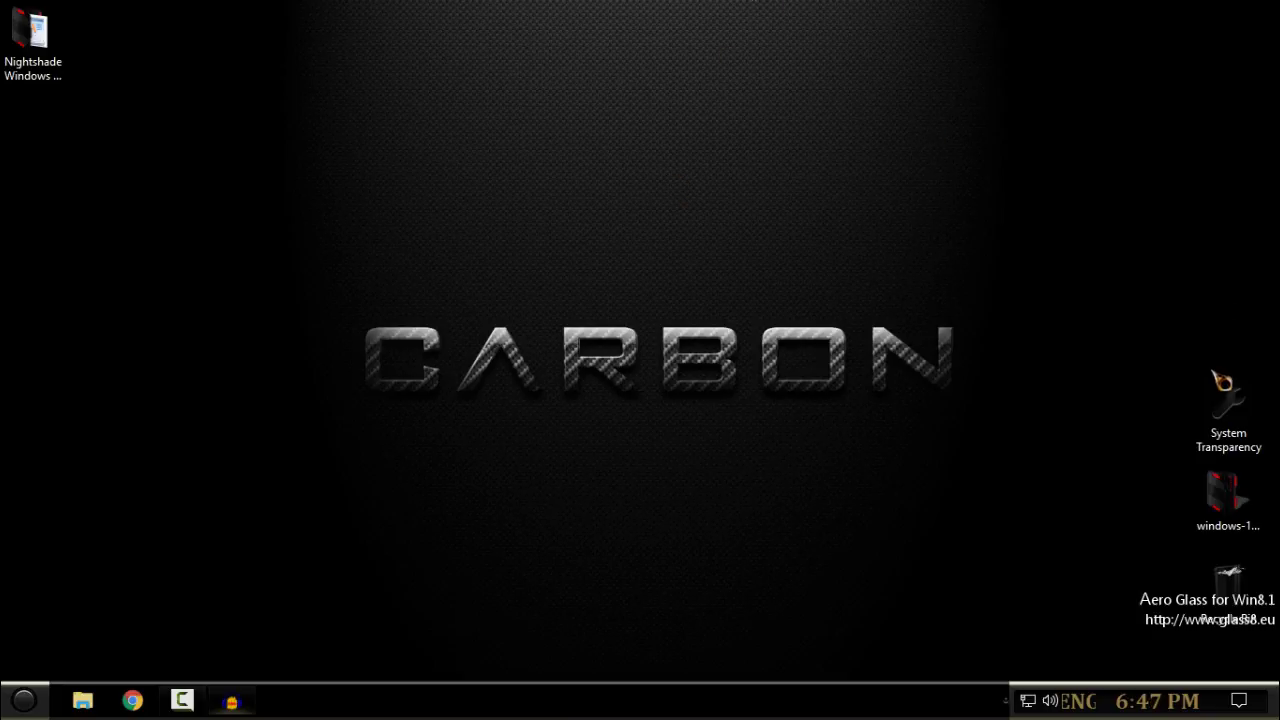
click(1228, 405)
right_click(566, 250)
click(580, 317)
click(85, 702)
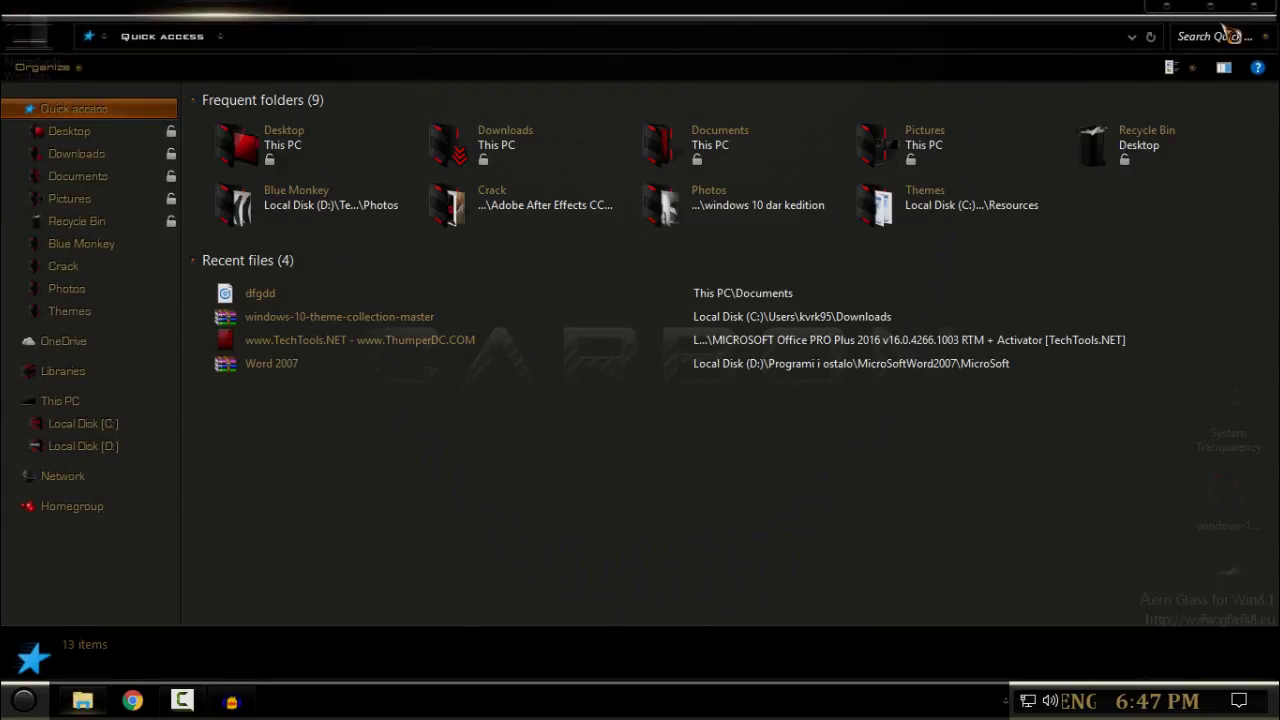
click(1253, 8)
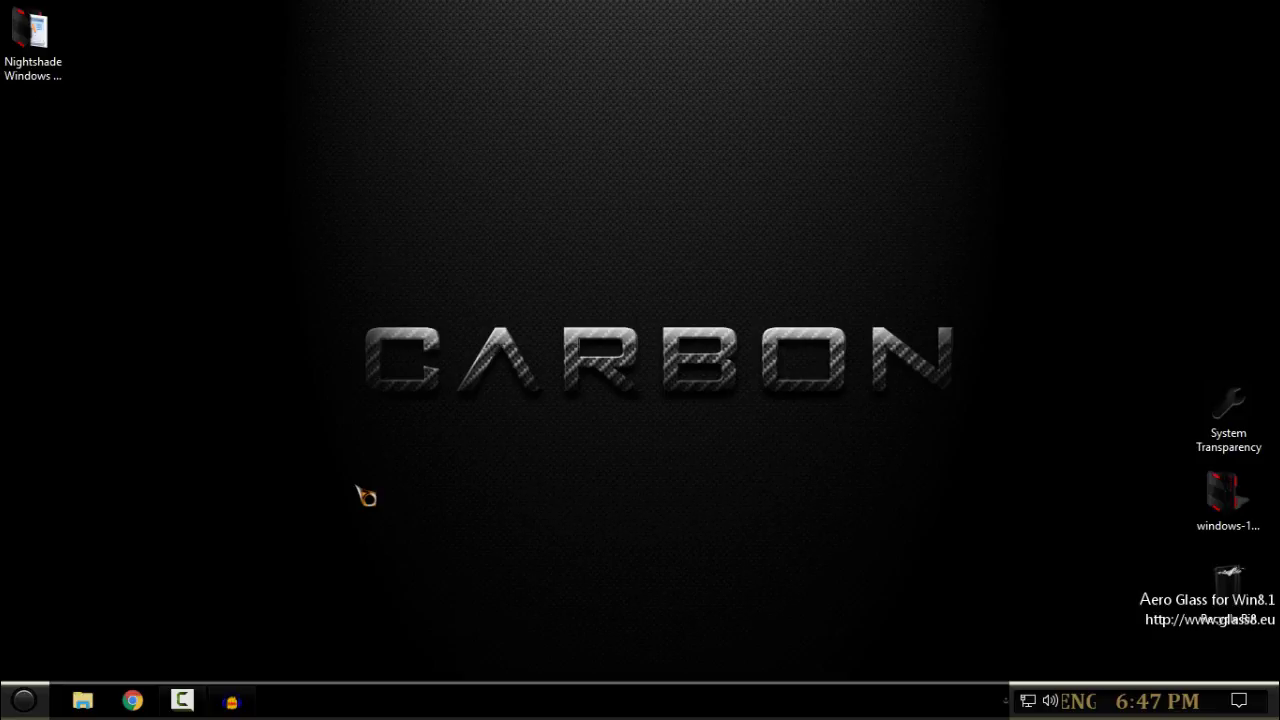
Open This PC's System properties from Start, maximize the window, then minimize it.
click(40, 702)
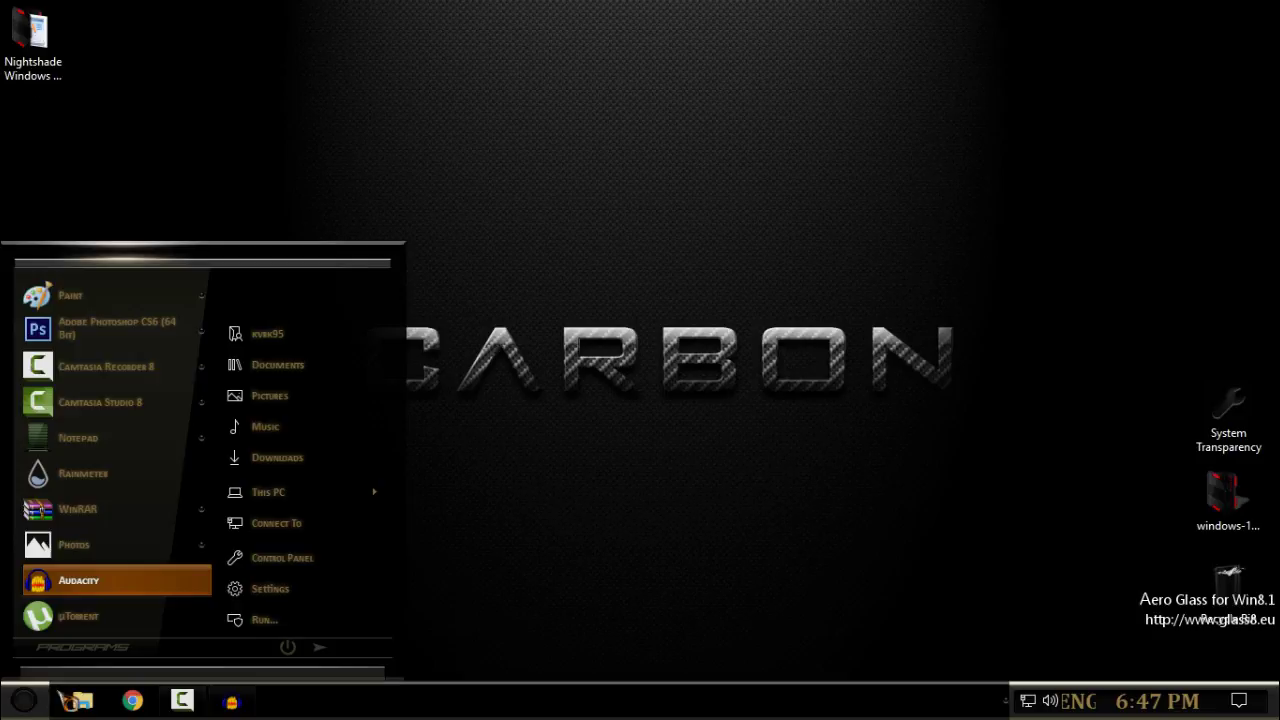
right_click(316, 501)
click(417, 494)
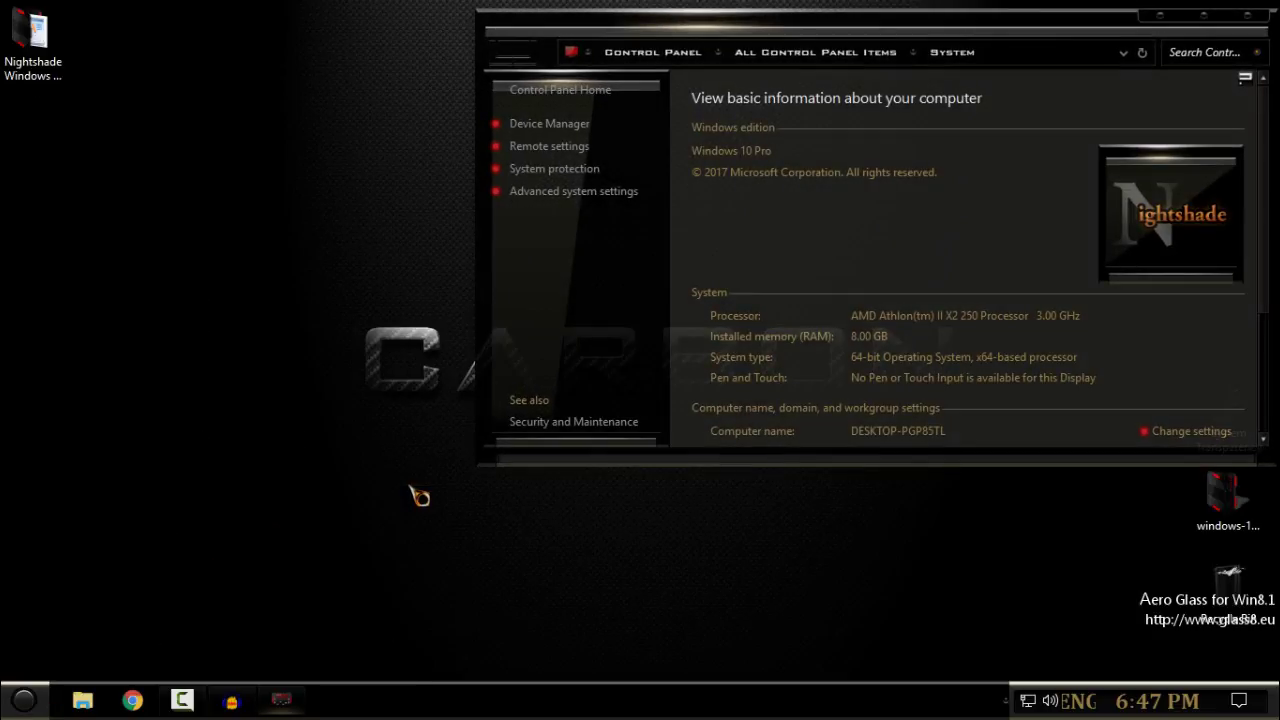
click(1205, 22)
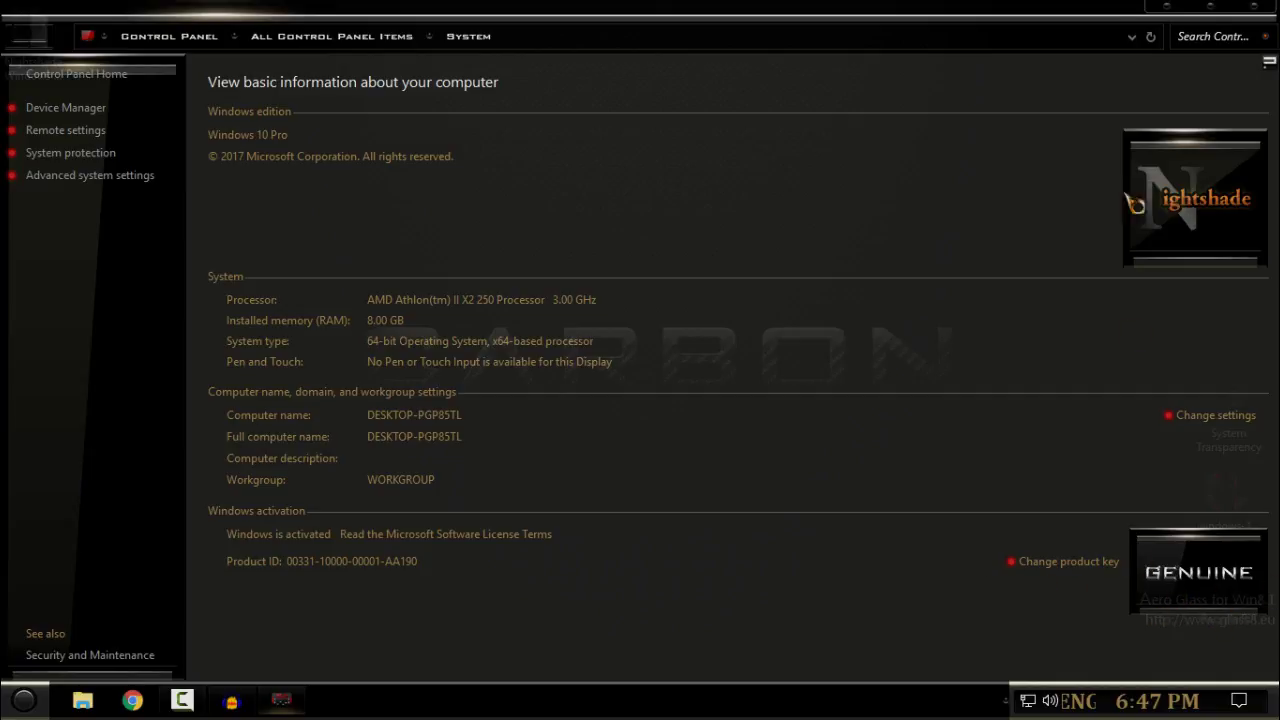
click(1176, 22)
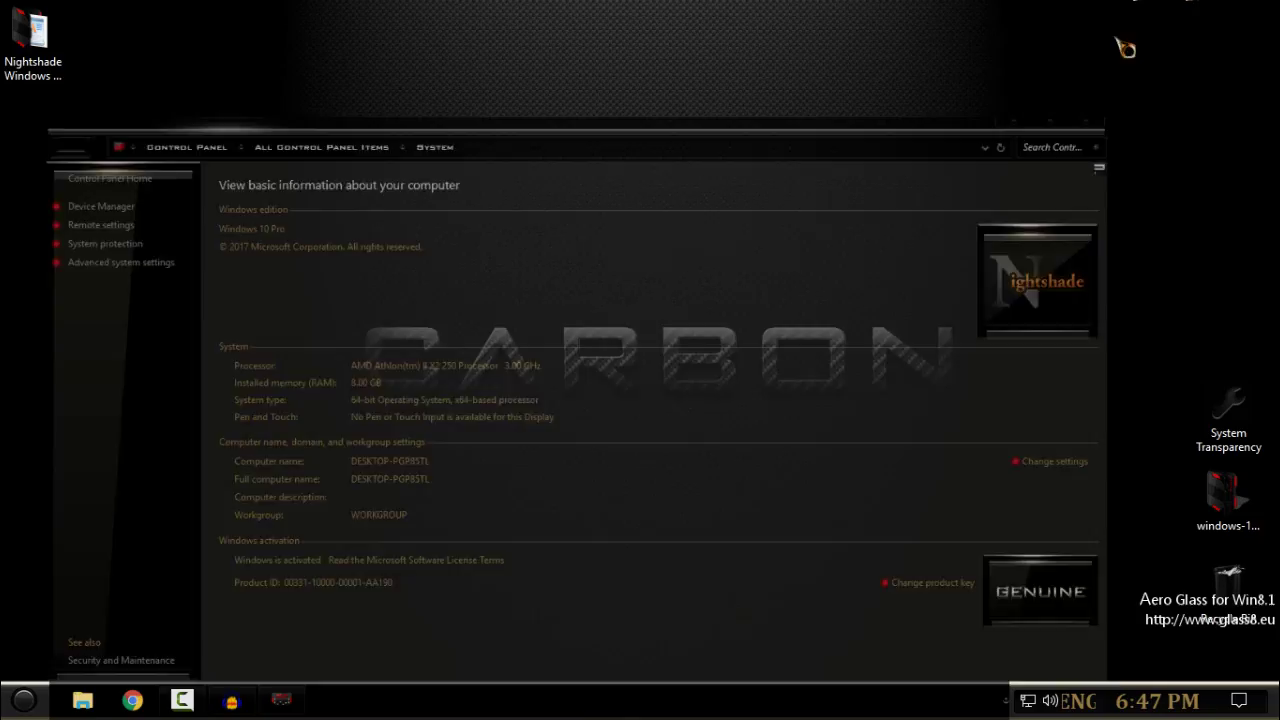
right_click(449, 254)
Refresh the desktop, open Control Panel from Start, and move and resize it.
click(503, 331)
click(24, 702)
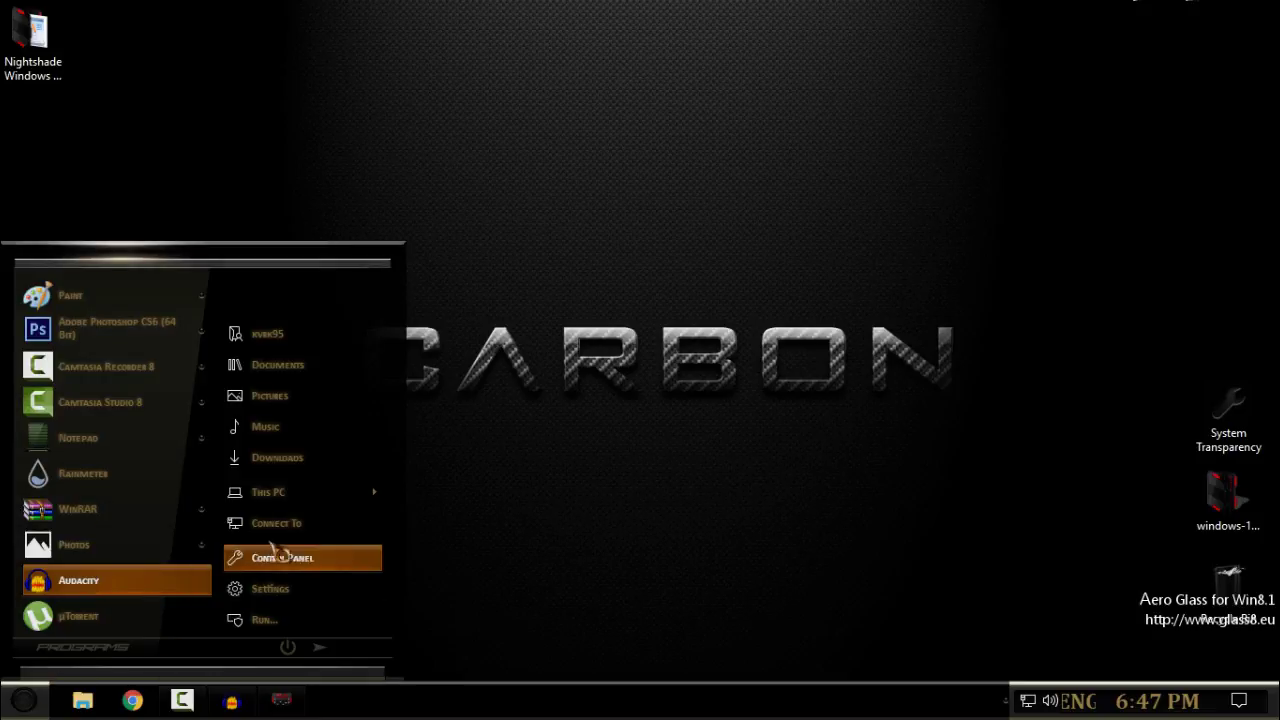
click(316, 560)
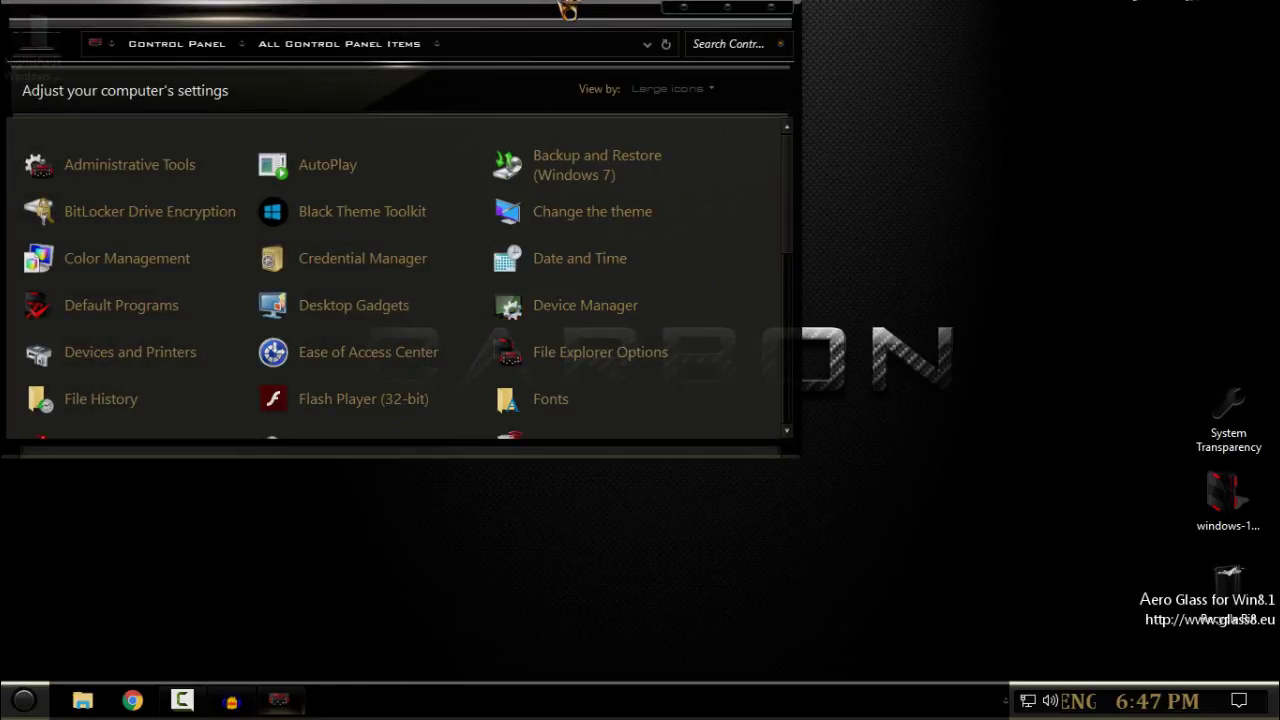
drag(606, 31, 1060, 39)
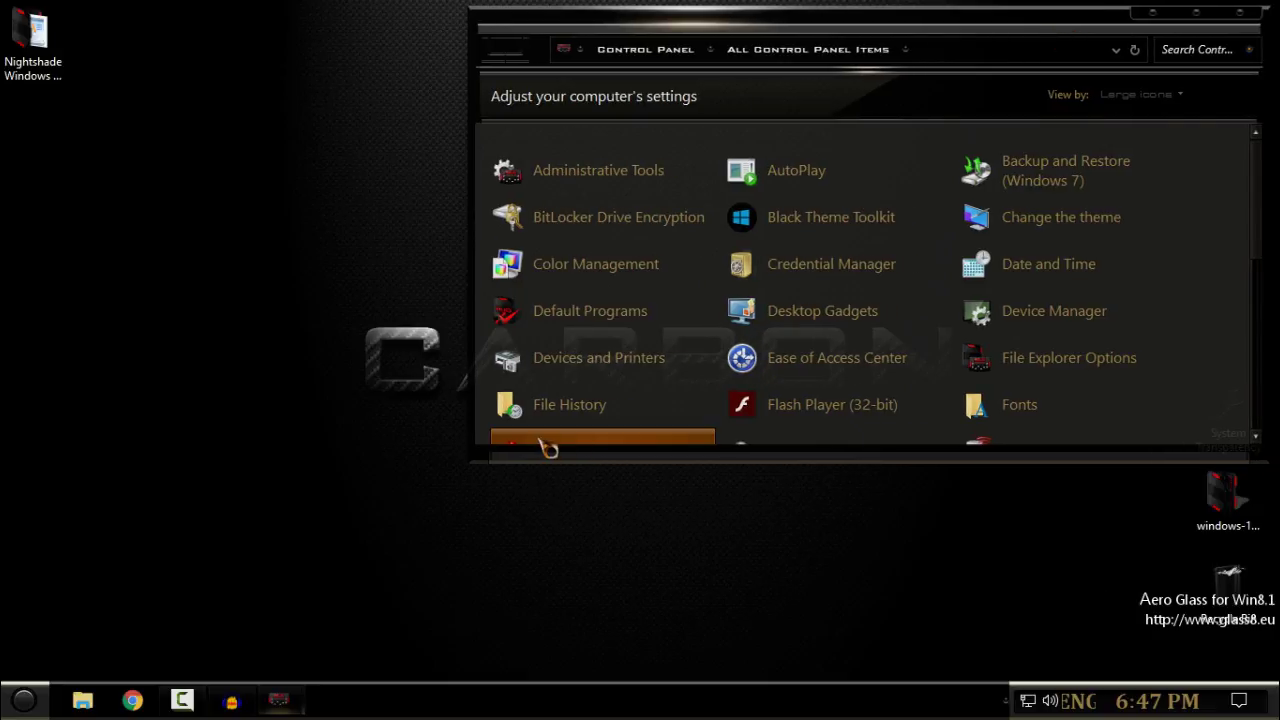
click(490, 476)
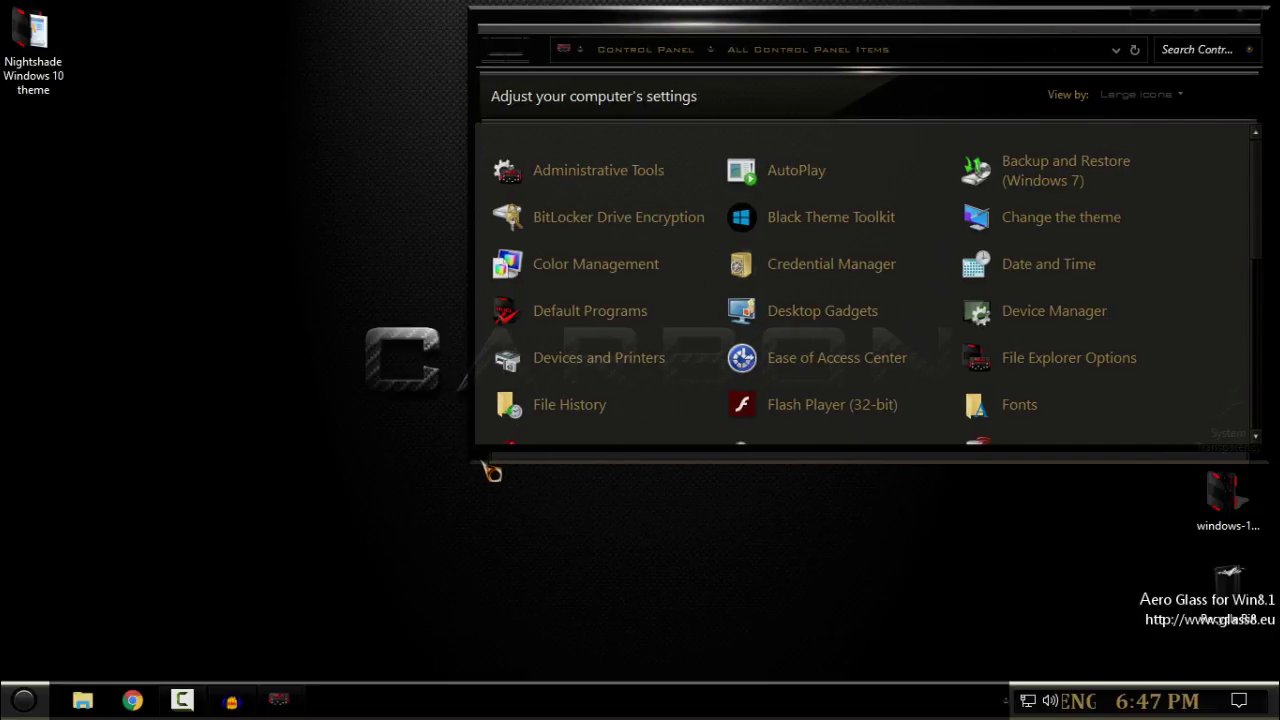
drag(470, 450, 262, 240)
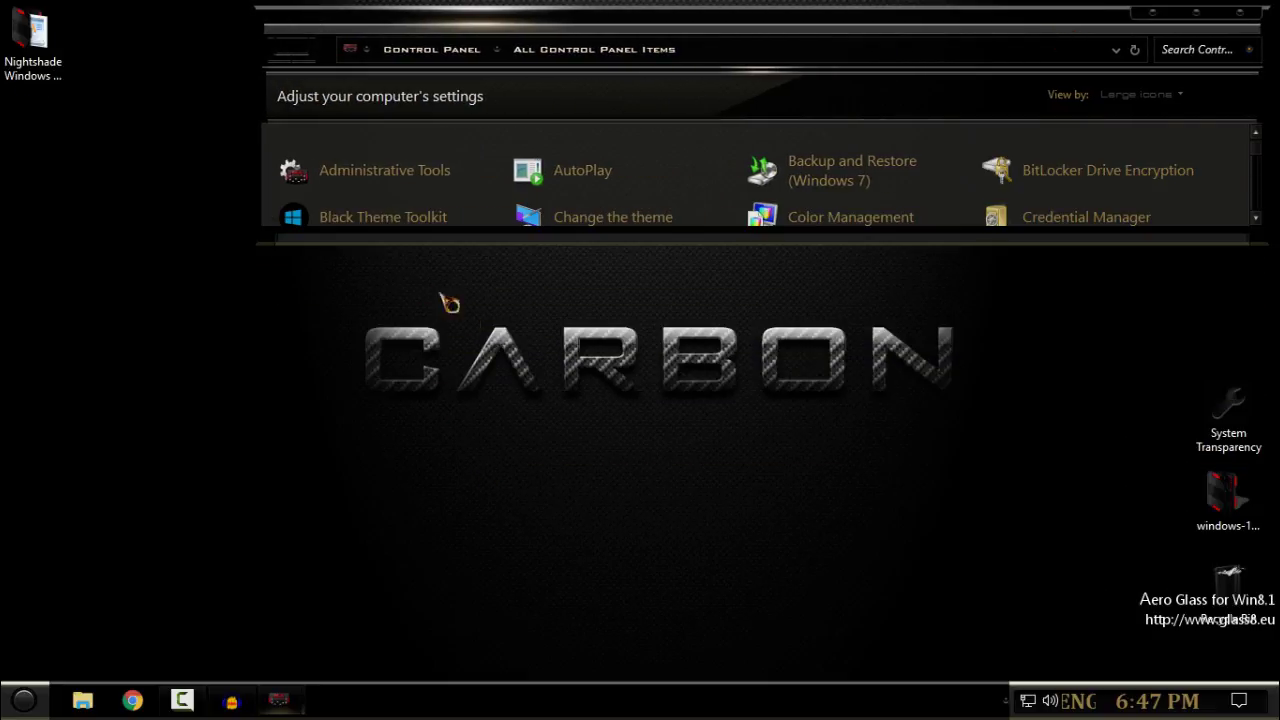
Restore the System window over Control Panel and open File Explorer on Quick access at the left.
mouse_move(300, 706)
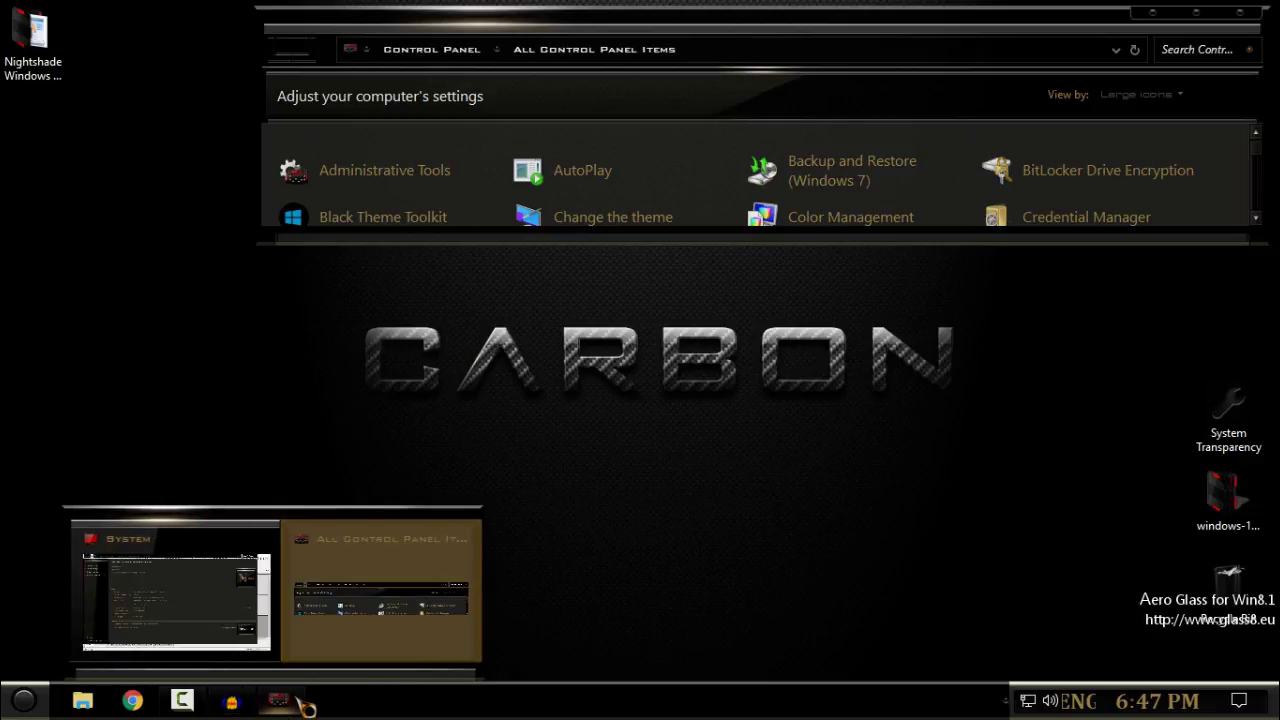
click(257, 600)
drag(740, 10, 911, 238)
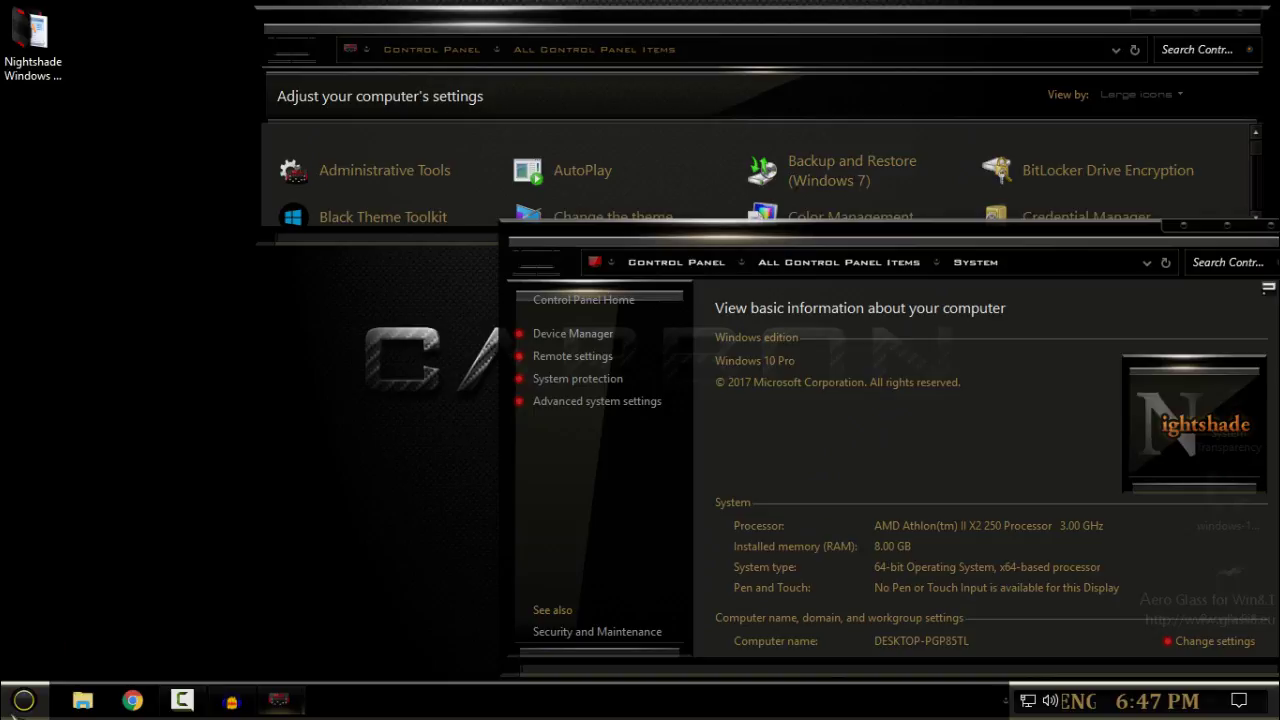
click(82, 700)
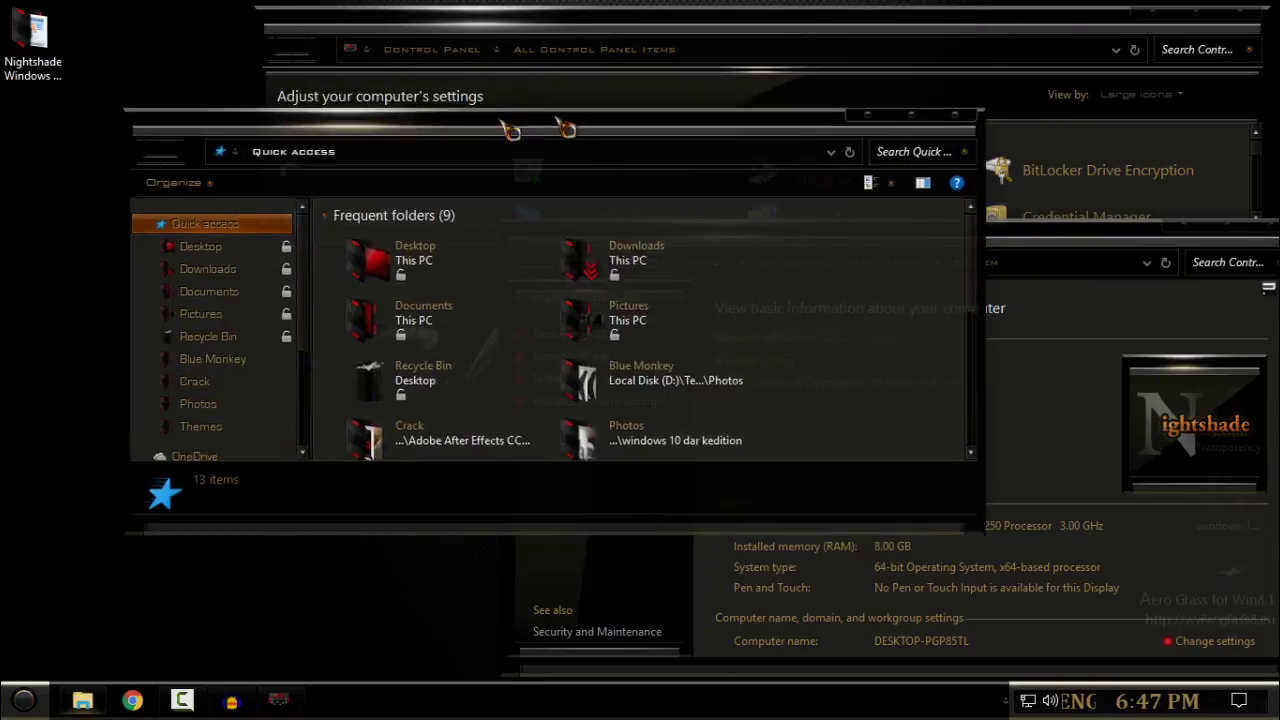
drag(566, 128, 426, 169)
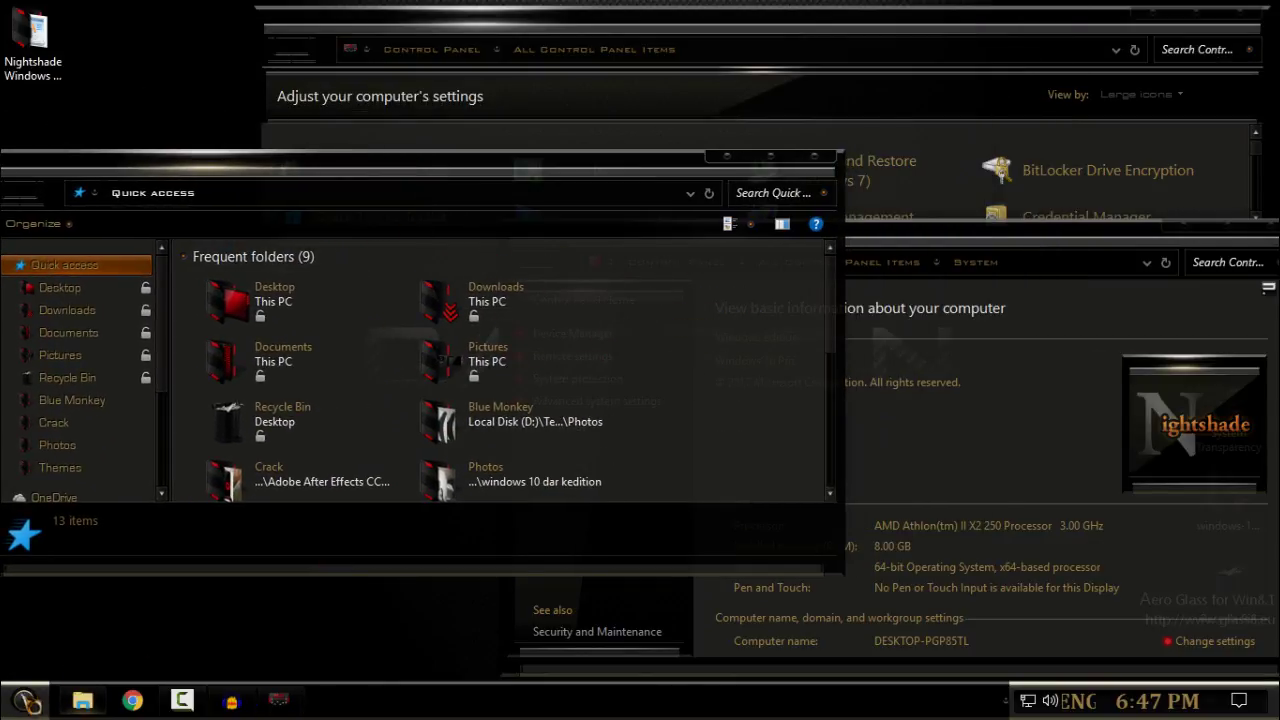
click(25, 700)
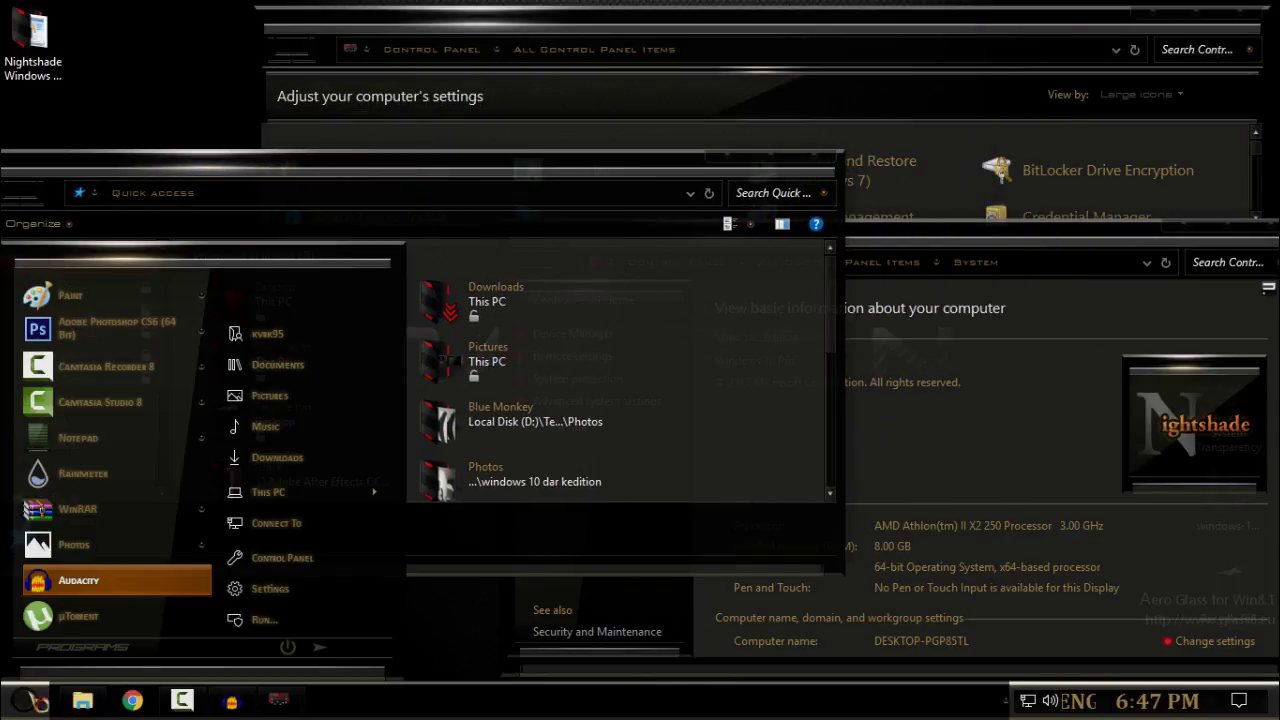
Maximize and close the Quick access, System and Control Panel windows in turn.
double_click(800, 176)
click(1262, 14)
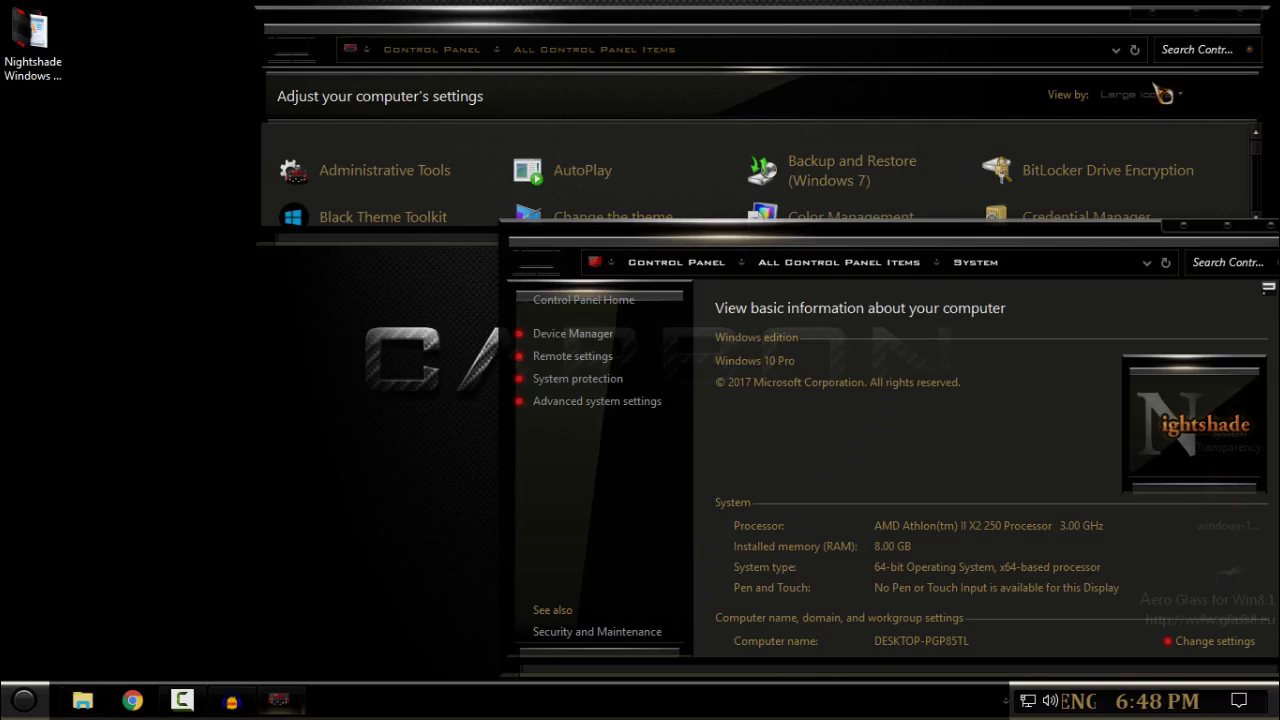
click(1220, 225)
click(1272, 8)
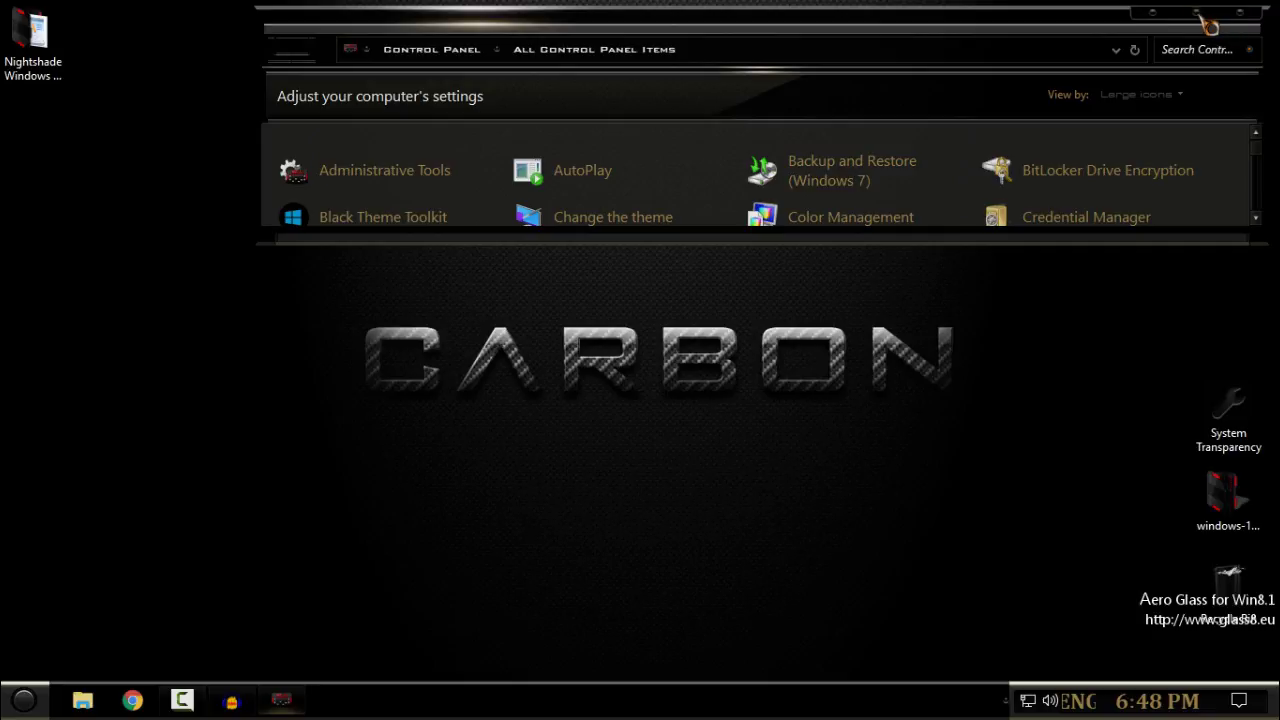
click(1215, 14)
click(1262, 8)
right_click(418, 174)
click(447, 240)
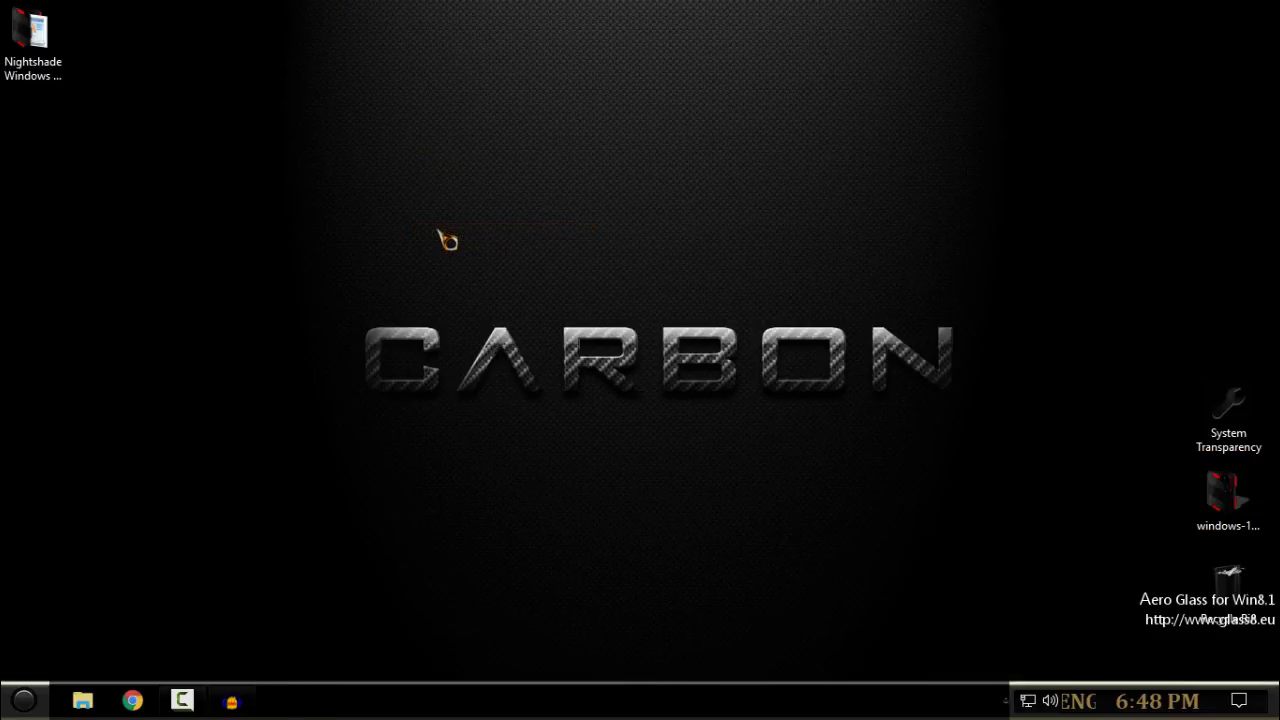
drag(218, 255, 1069, 533)
click(18, 704)
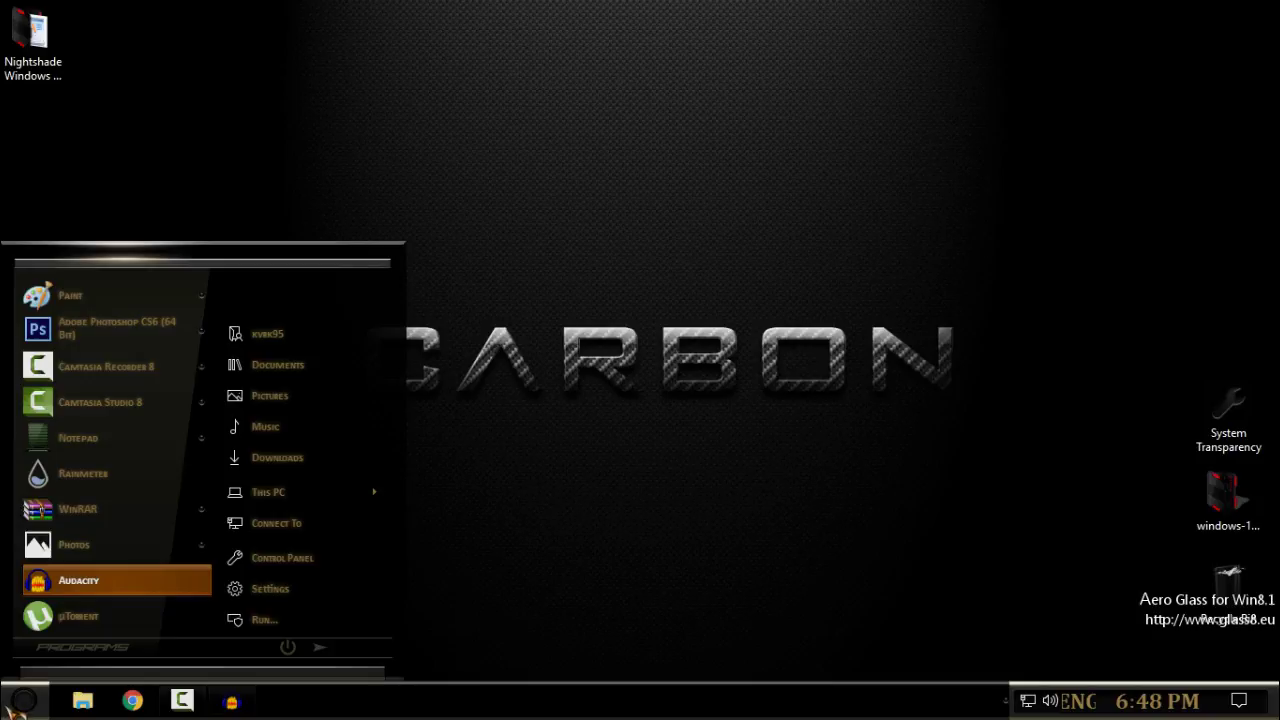
click(322, 650)
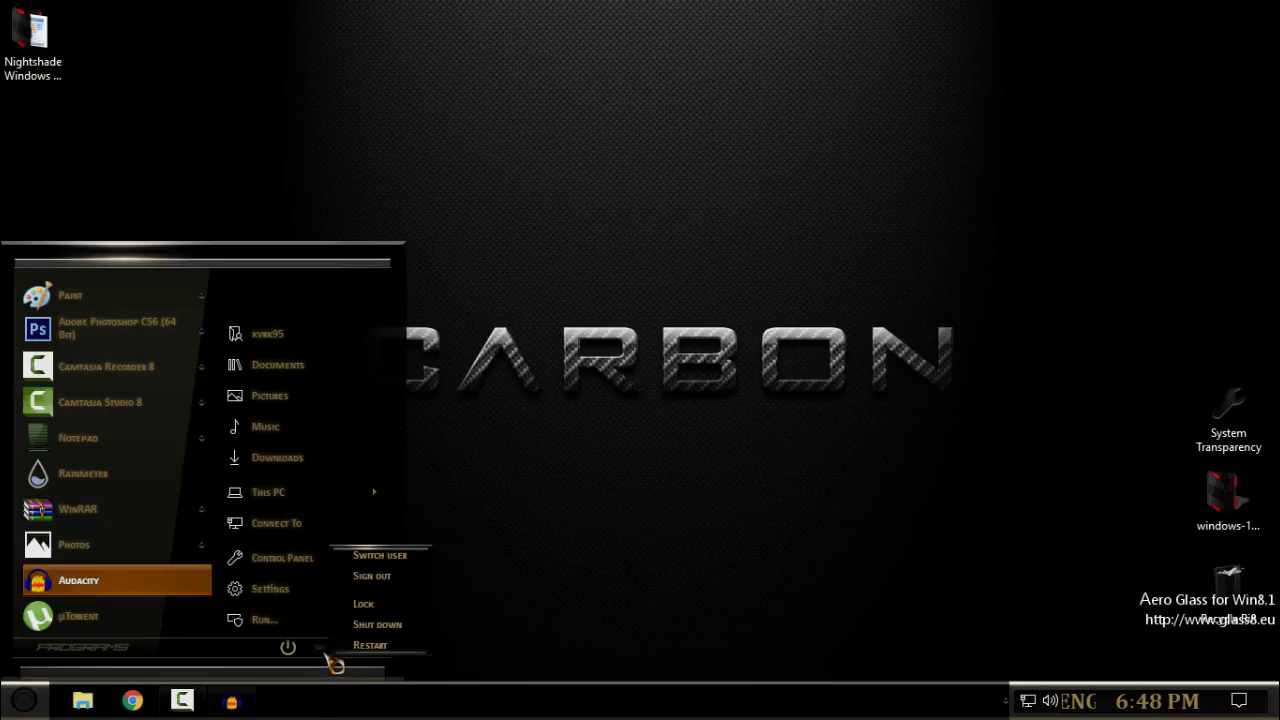
right_click(452, 218)
click(485, 285)
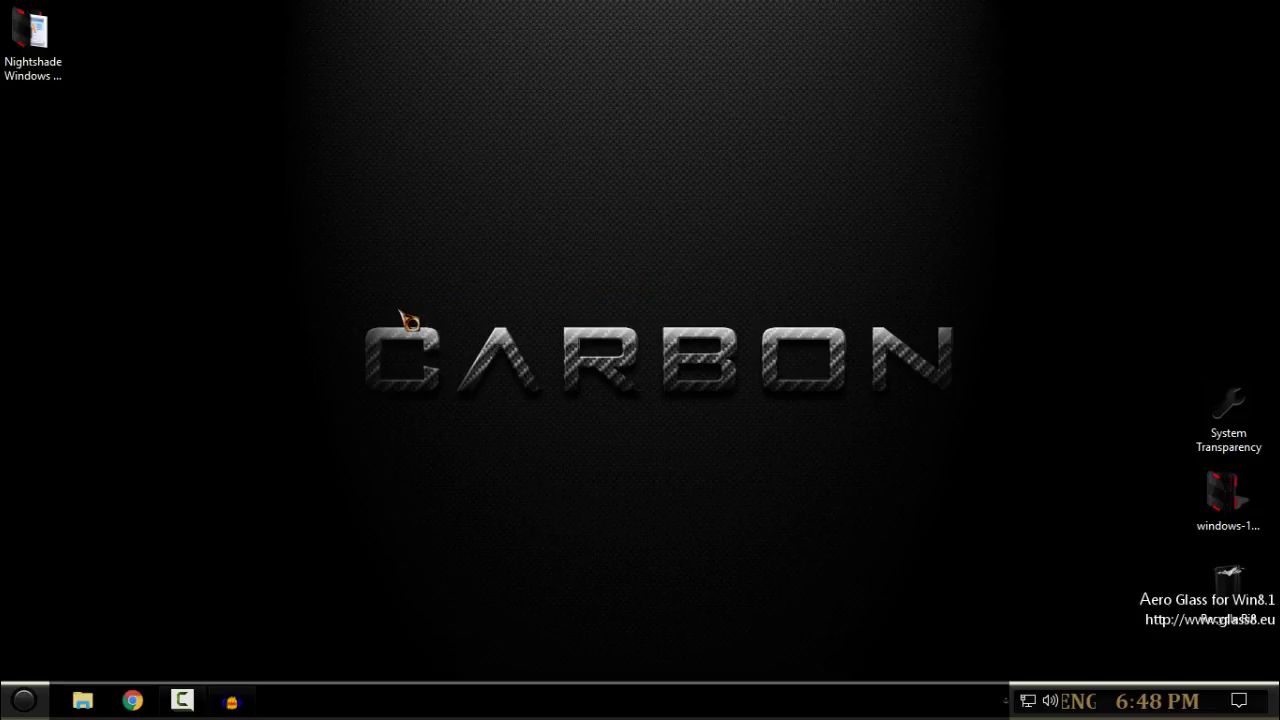